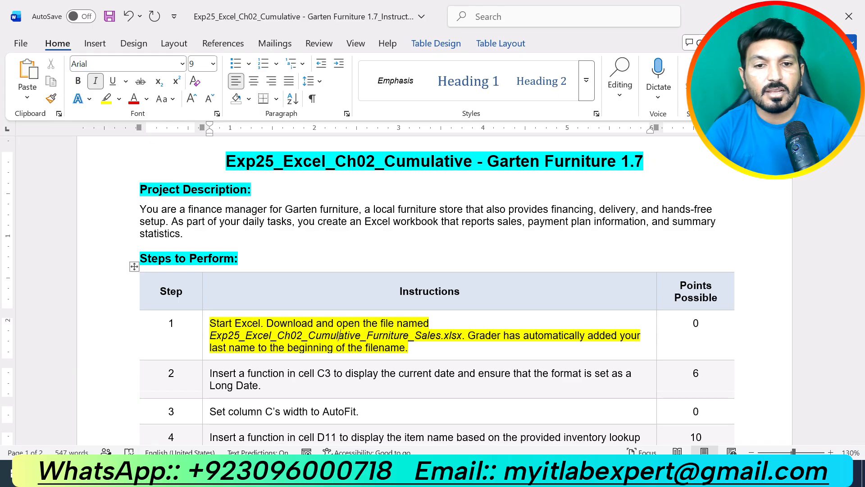
- Highlight the step 2 instruction in the instructions document
{"action": "key", "text": "alt+Tab"}
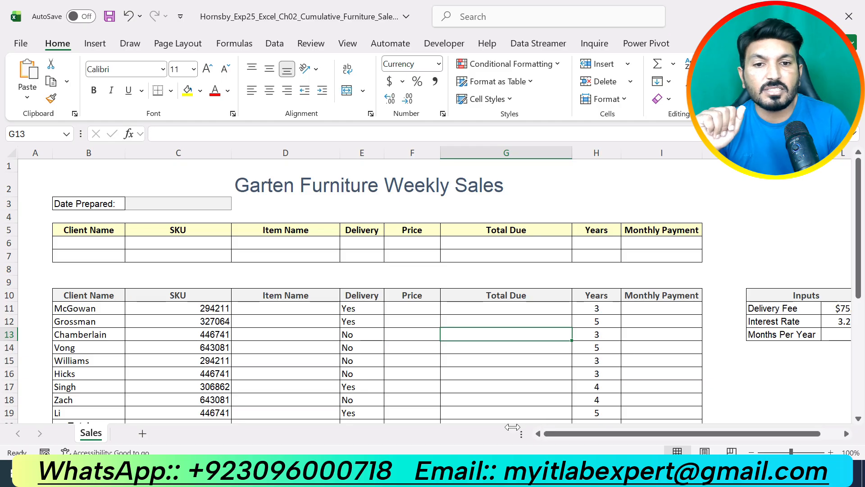
{"action": "left_click", "coordinate": [469, 472]}
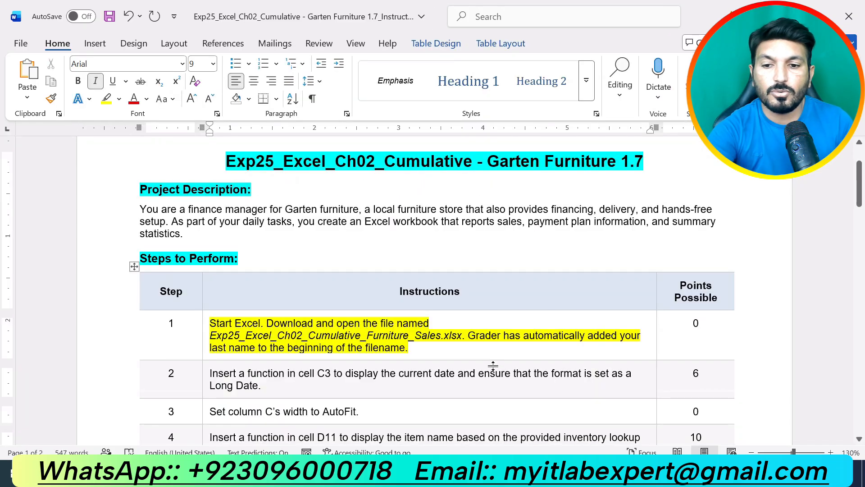
{"action": "triple_click", "coordinate": [294, 385]}
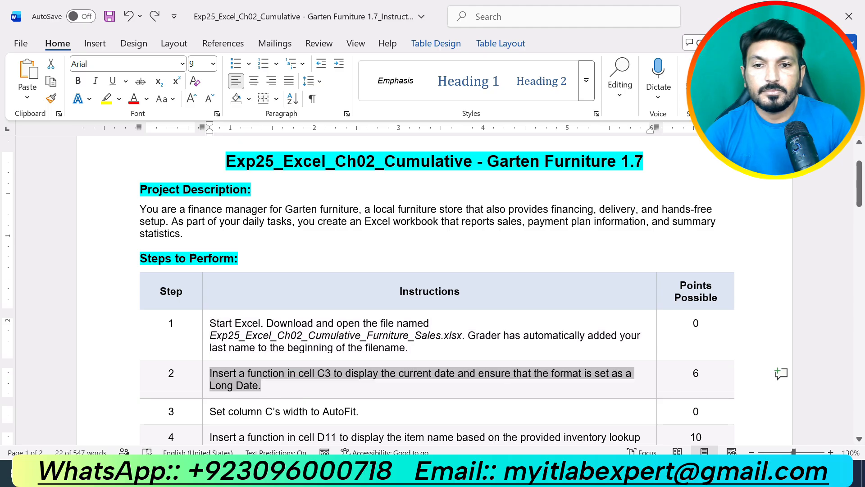
{"action": "left_click", "coordinate": [274, 351]}
{"action": "left_click", "coordinate": [270, 385]}
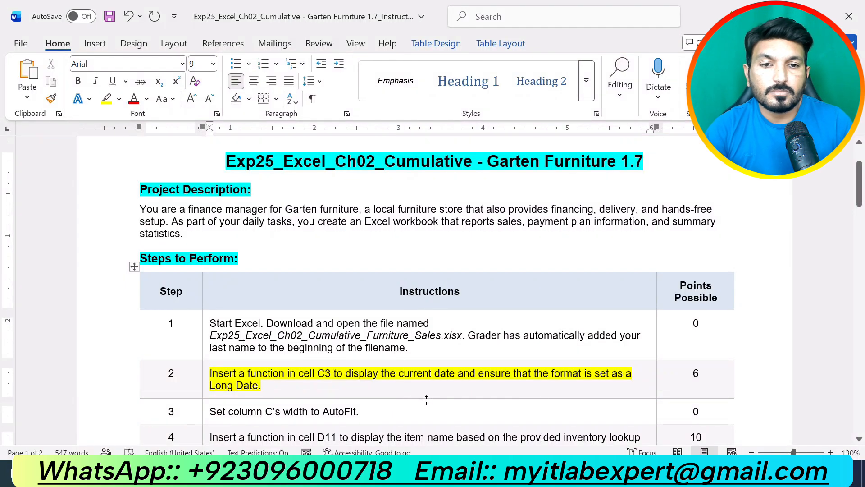
- Switch to the workbook and enter the TODAY function in cell C3
{"action": "left_click", "coordinate": [445, 472]}
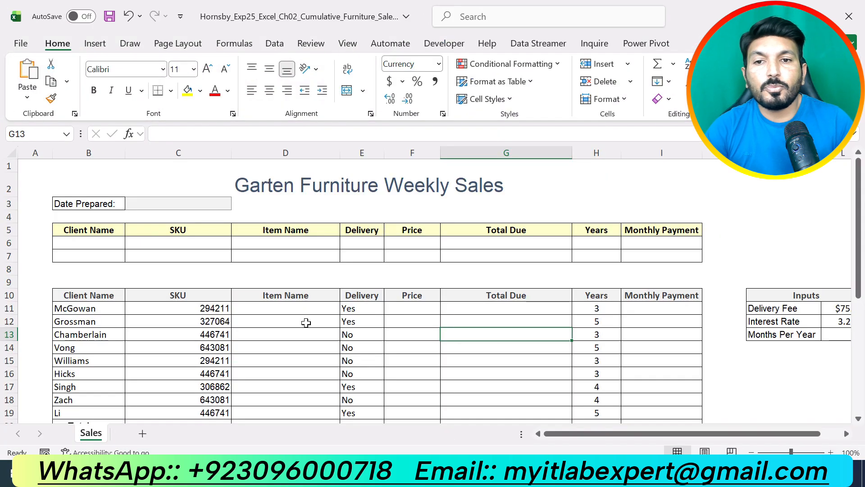
{"action": "left_click", "coordinate": [214, 209]}
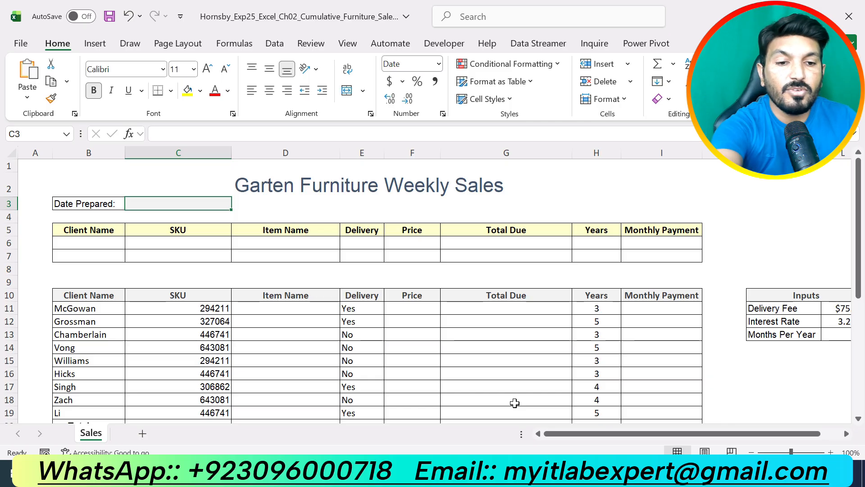
{"action": "type", "text": "=tod"}
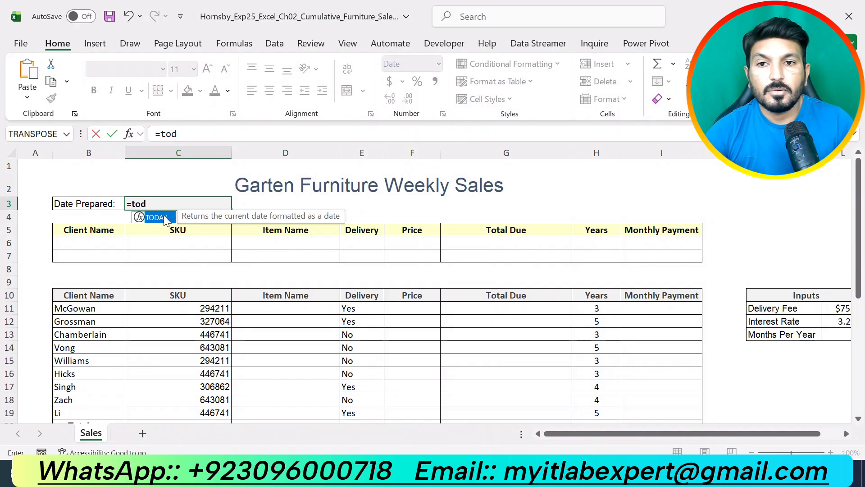
{"action": "key", "text": "Tab"}
{"action": "key", "text": "Return"}
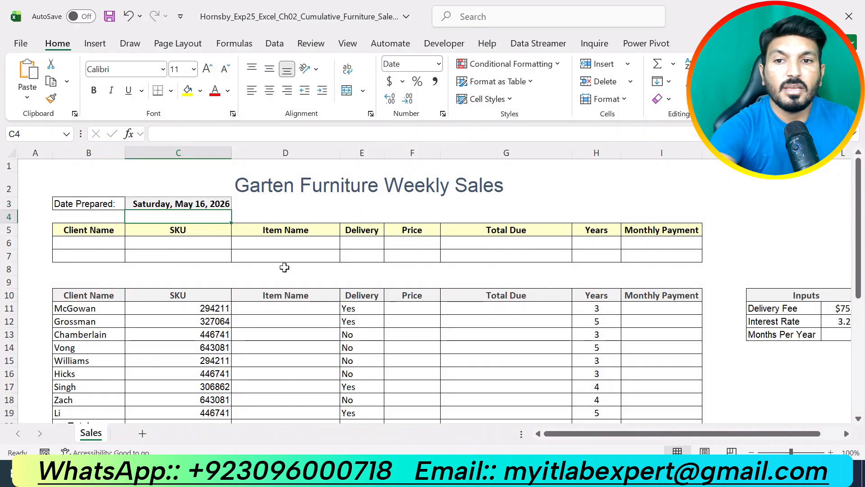
- Apply the Long Date number format to cell C3
{"action": "left_click", "coordinate": [216, 205]}
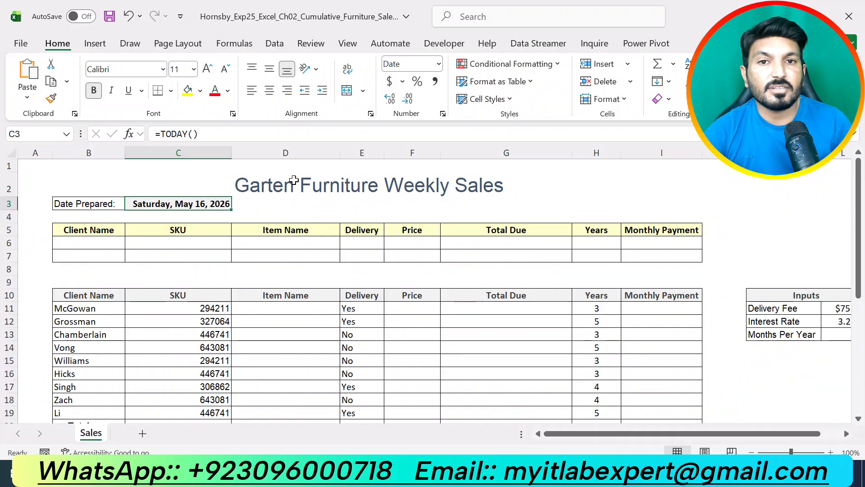
{"action": "left_click", "coordinate": [440, 65]}
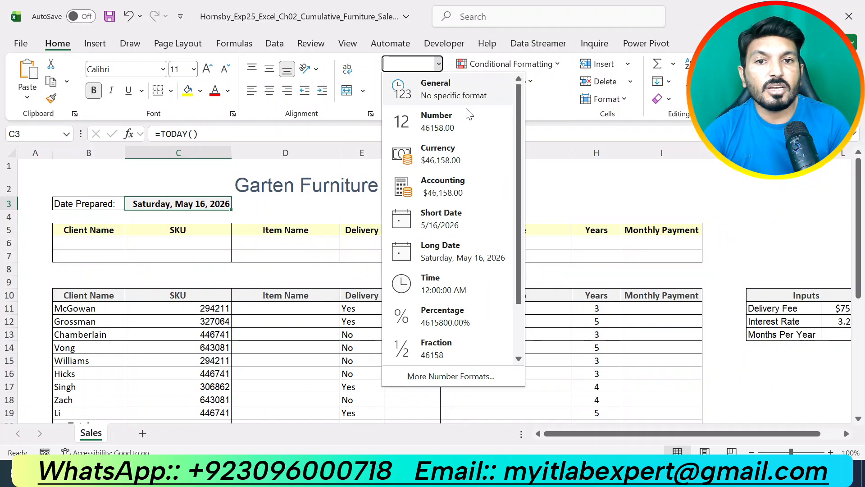
{"action": "left_click", "coordinate": [455, 246]}
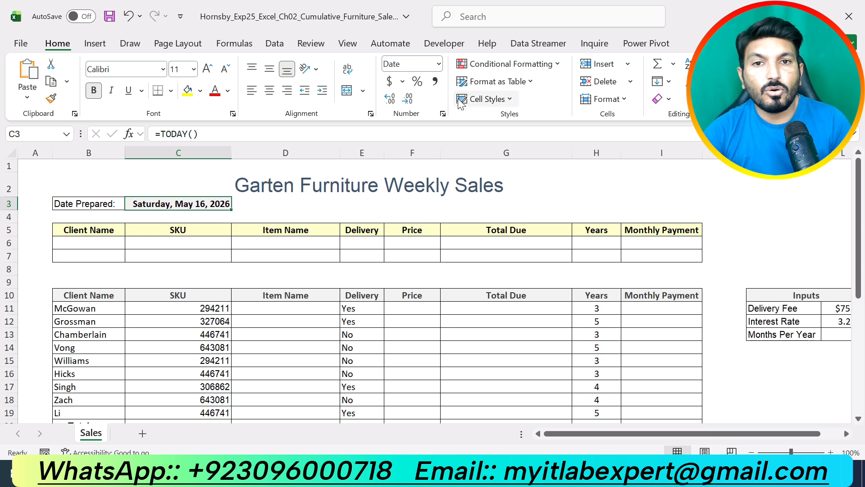
{"action": "left_click", "coordinate": [208, 200]}
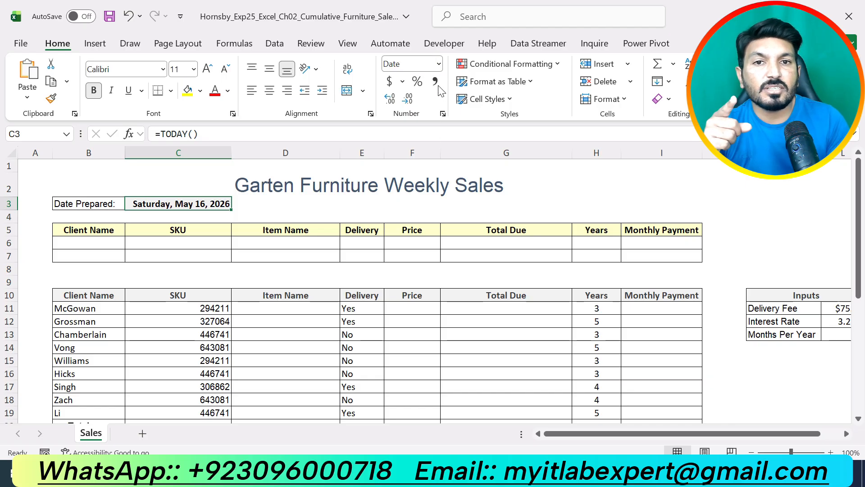
{"action": "left_click", "coordinate": [439, 65]}
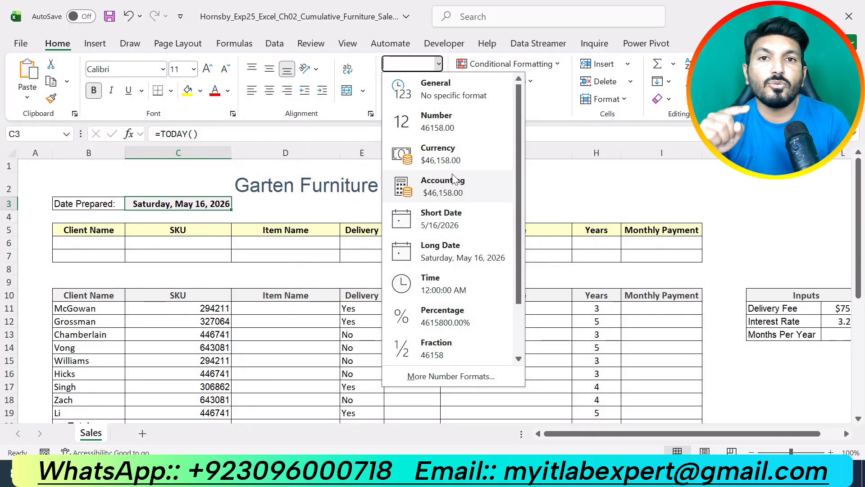
{"action": "left_click", "coordinate": [453, 252]}
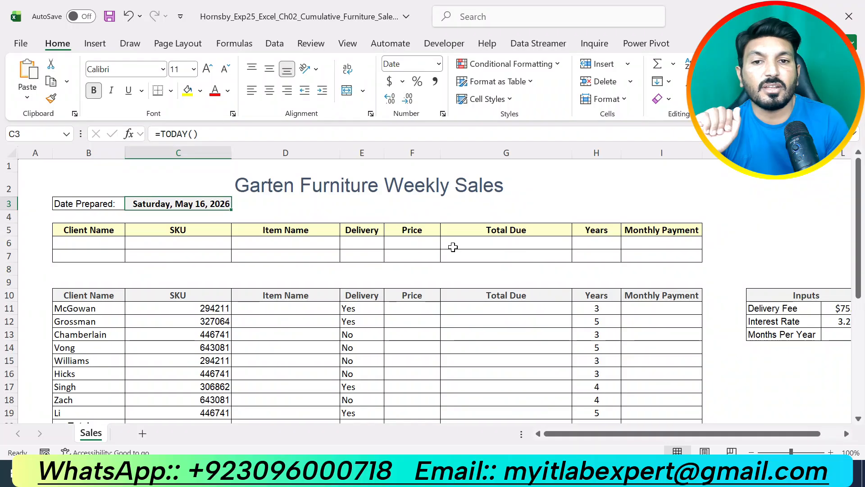
- Move the highlight in the instructions document from step 2 to step 3
{"action": "key", "text": "alt+Tab"}
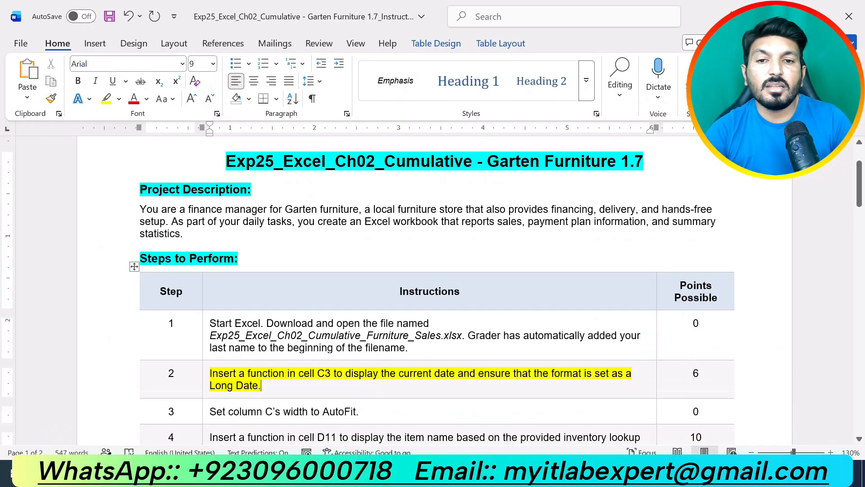
{"action": "triple_click", "coordinate": [453, 393]}
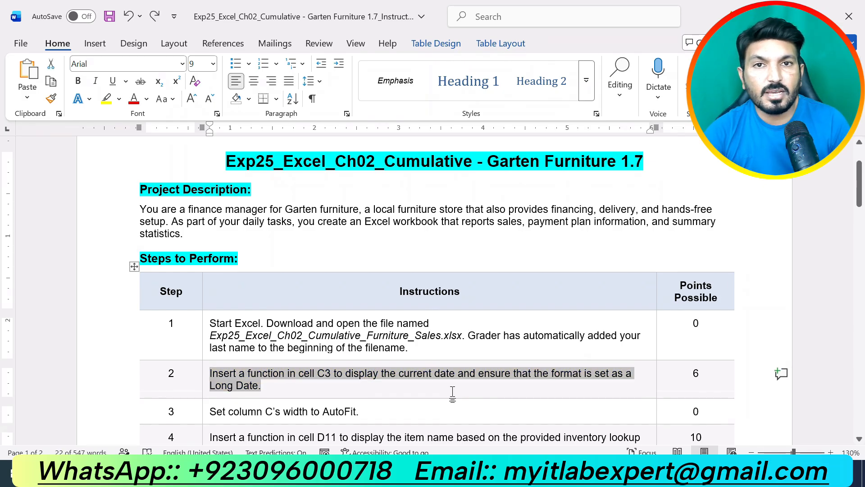
{"action": "scroll", "coordinate": [453, 393], "scroll_direction": "down", "scroll_amount": 3}
{"action": "left_click_drag", "start_coordinate": [360, 327], "coordinate": [209, 328]}
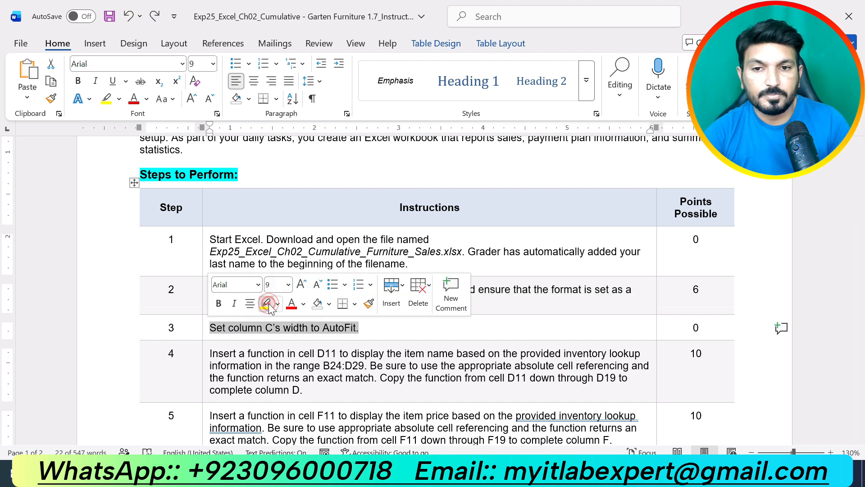
{"action": "left_click", "coordinate": [267, 304]}
{"action": "left_click", "coordinate": [300, 352]}
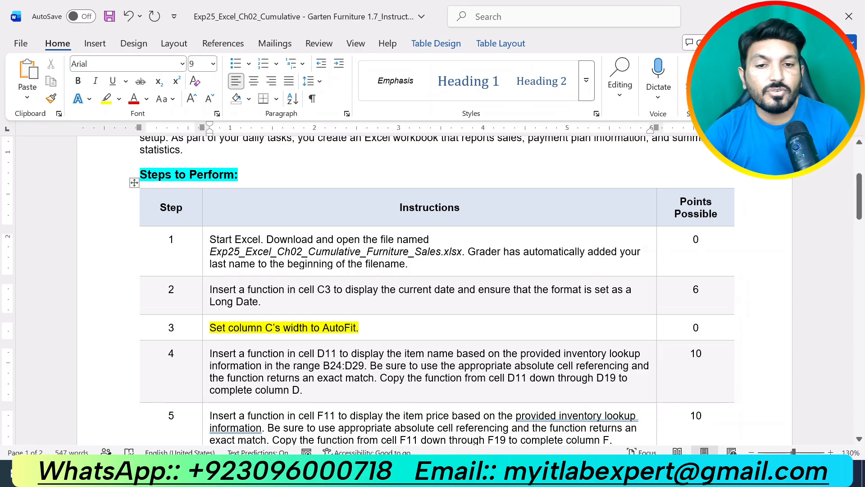
- Switch to the workbook and AutoFit the width of column C
{"action": "left_click", "coordinate": [465, 472]}
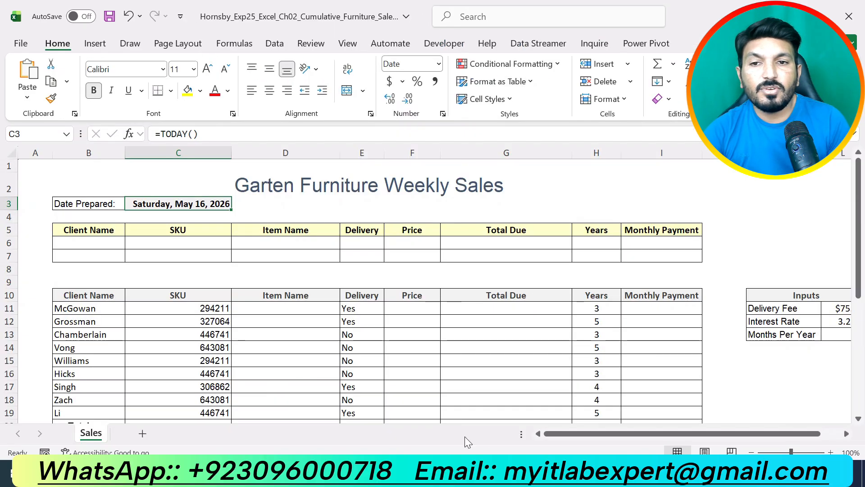
{"action": "left_click", "coordinate": [205, 152]}
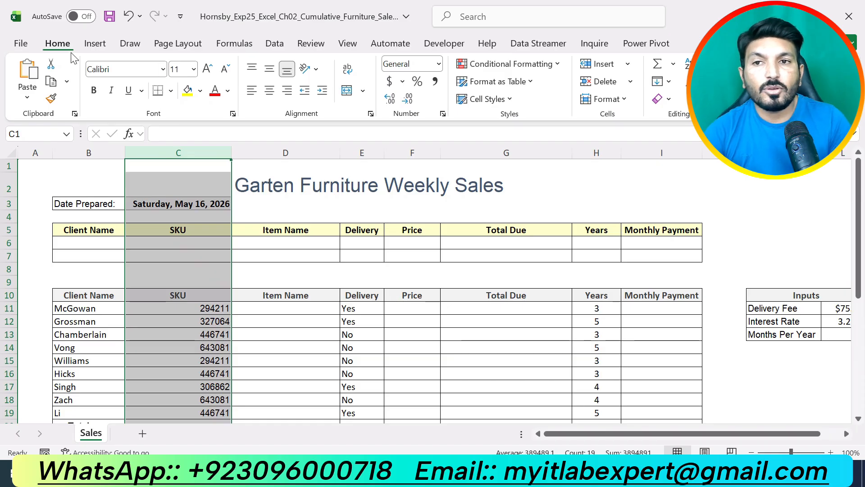
{"action": "left_click", "coordinate": [627, 101]}
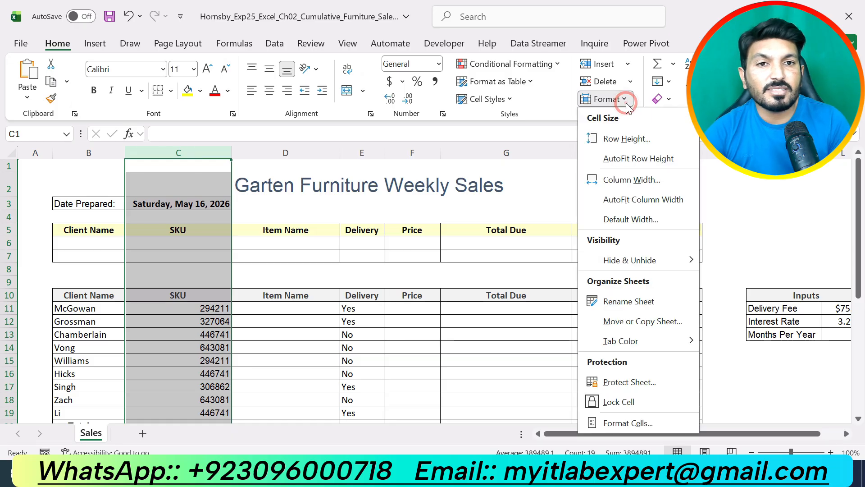
{"action": "left_click", "coordinate": [631, 203]}
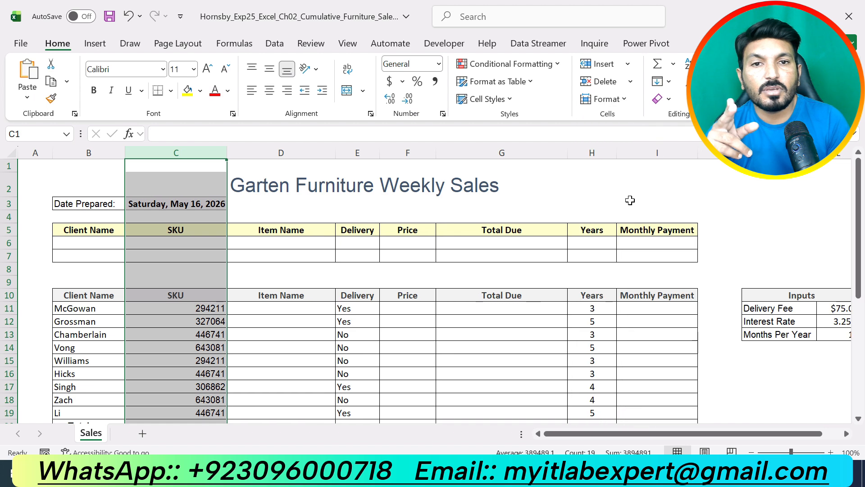
{"action": "left_click", "coordinate": [605, 98]}
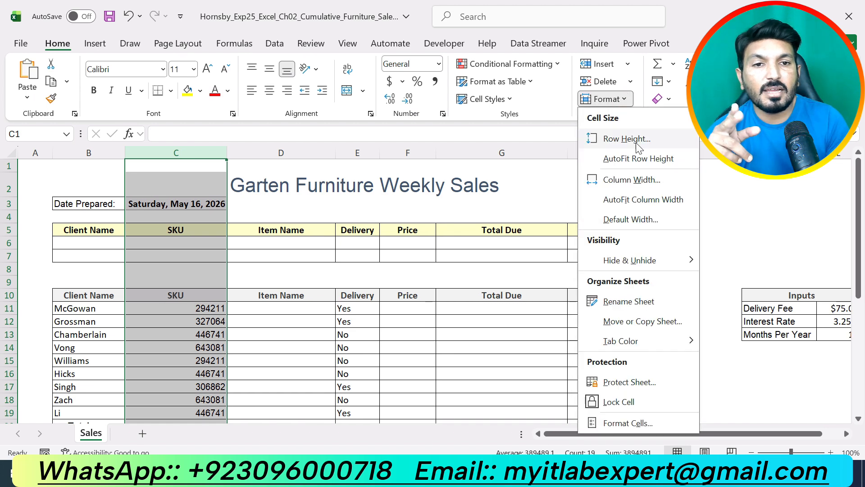
{"action": "left_click", "coordinate": [644, 202]}
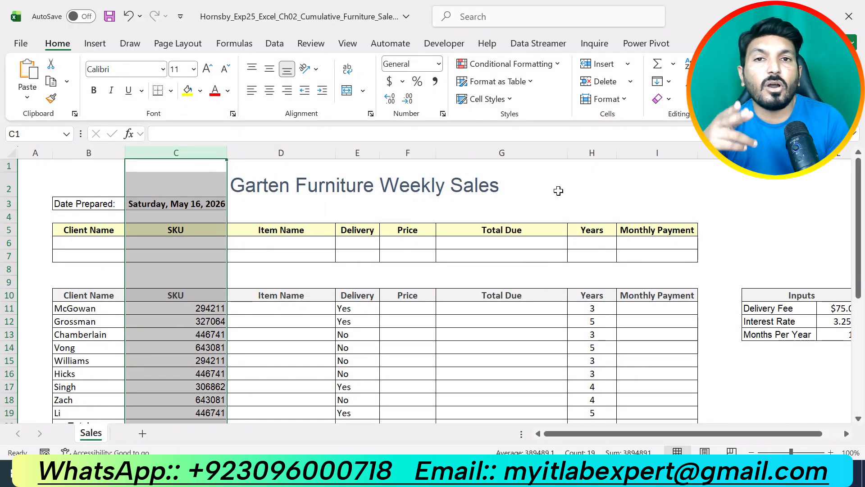
{"action": "left_click", "coordinate": [558, 190]}
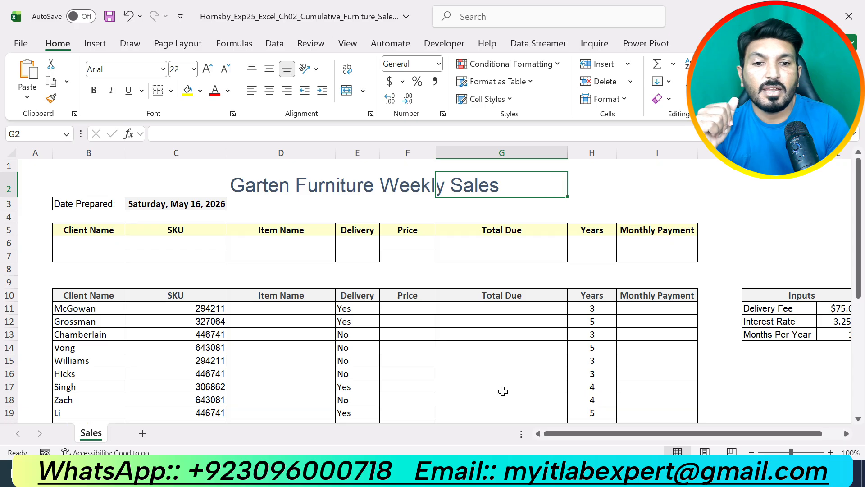
- Move the highlight in the instructions document from step 3 to step 4, then return to the workbook
{"action": "key", "text": "alt+Tab"}
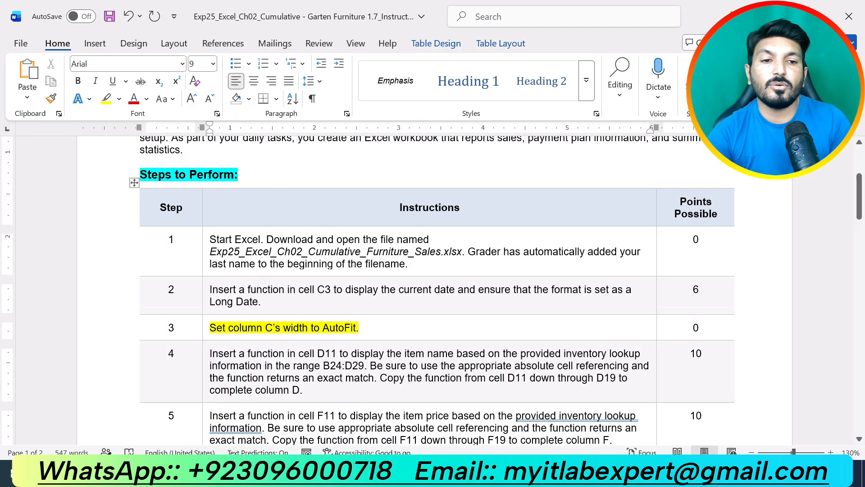
{"action": "key", "text": "shift+End"}
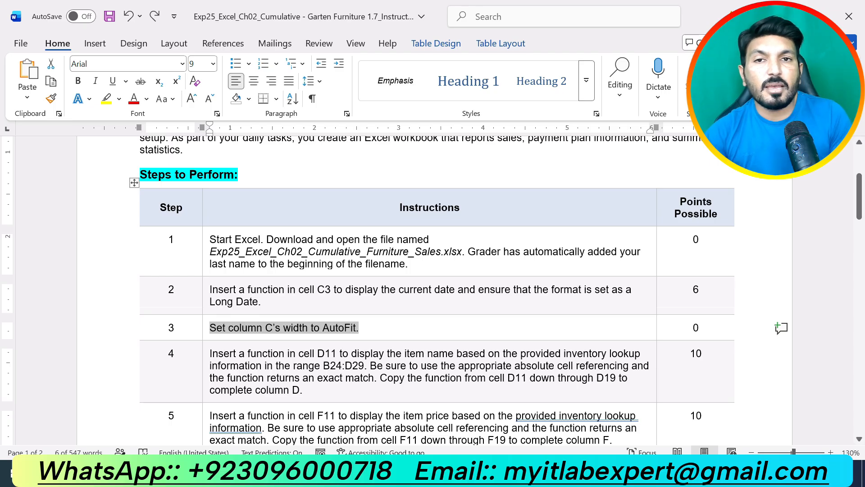
{"action": "left_click_drag", "start_coordinate": [317, 395], "coordinate": [237, 346]}
{"action": "left_click", "coordinate": [272, 331]}
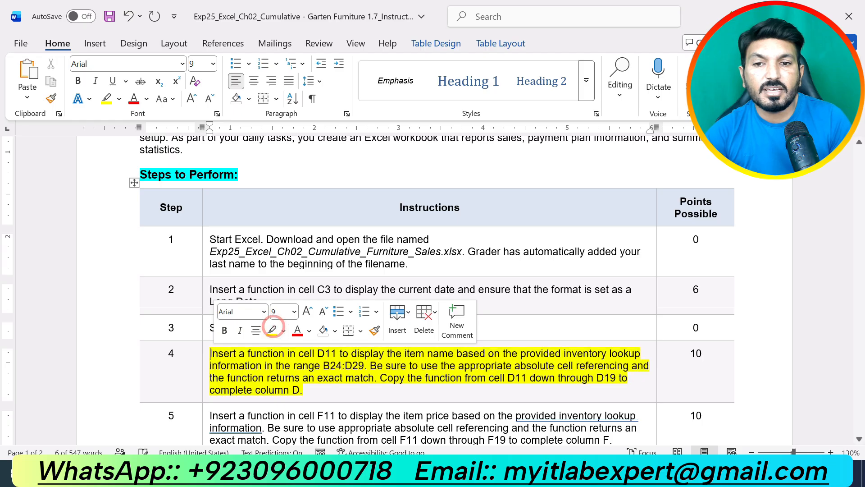
{"action": "left_click", "coordinate": [326, 404]}
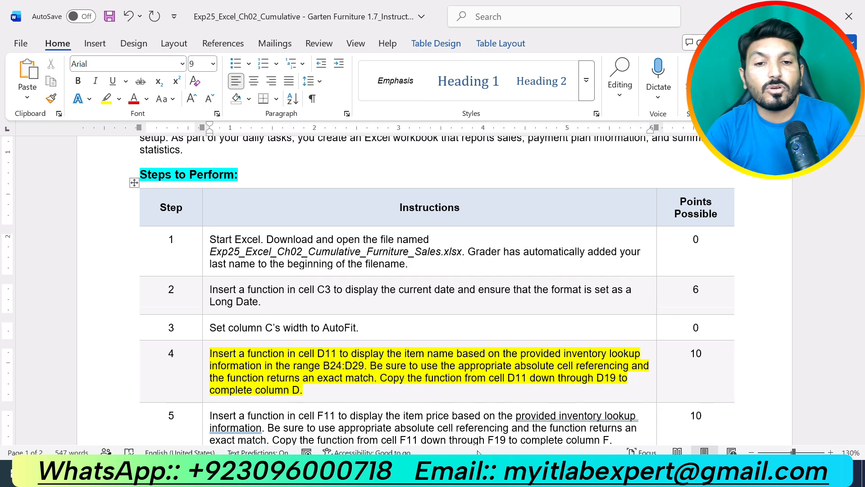
{"action": "left_click", "coordinate": [454, 471]}
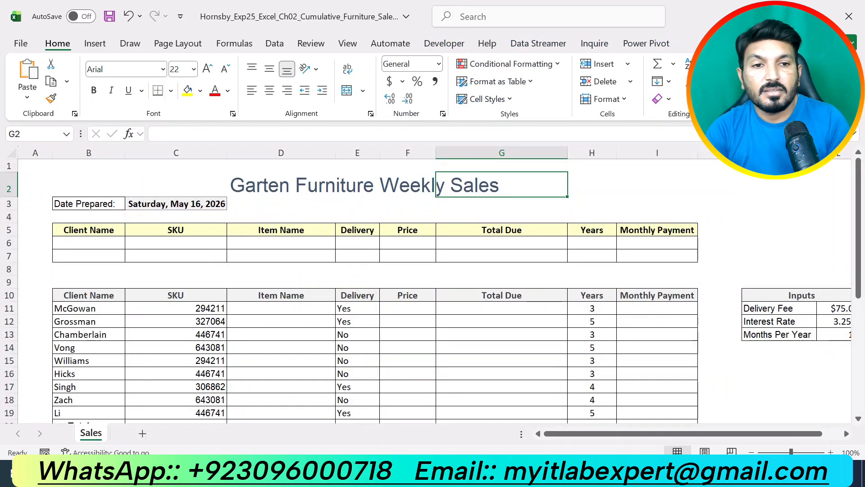
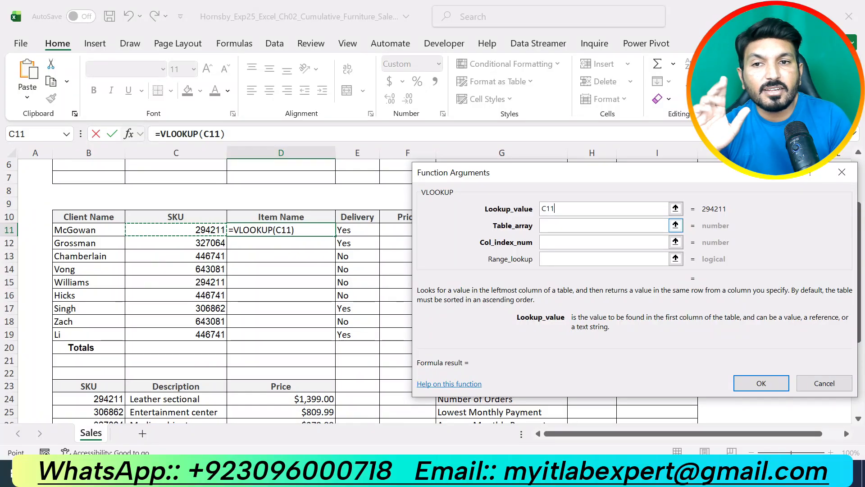
- Set the VLOOKUP table array for cell D11 to the inventory lookup range B24:D29
{"action": "left_click", "coordinate": [565, 224]}
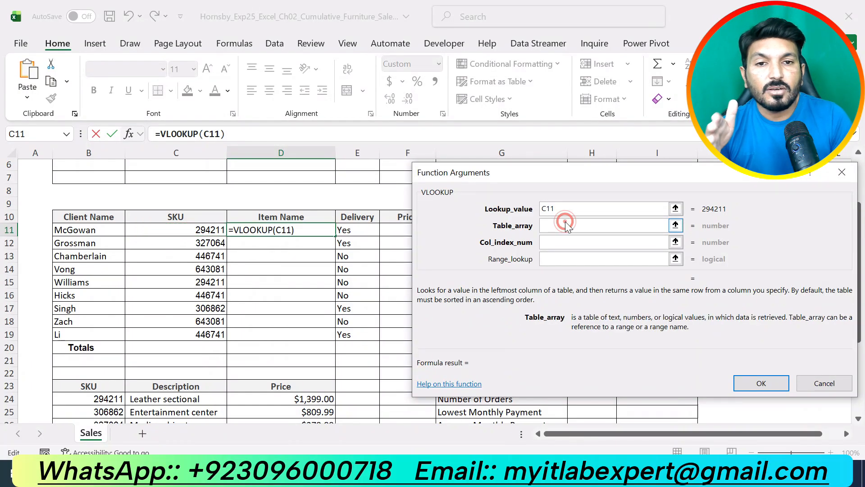
{"action": "scroll", "coordinate": [276, 280], "scroll_direction": "down", "scroll_amount": 3}
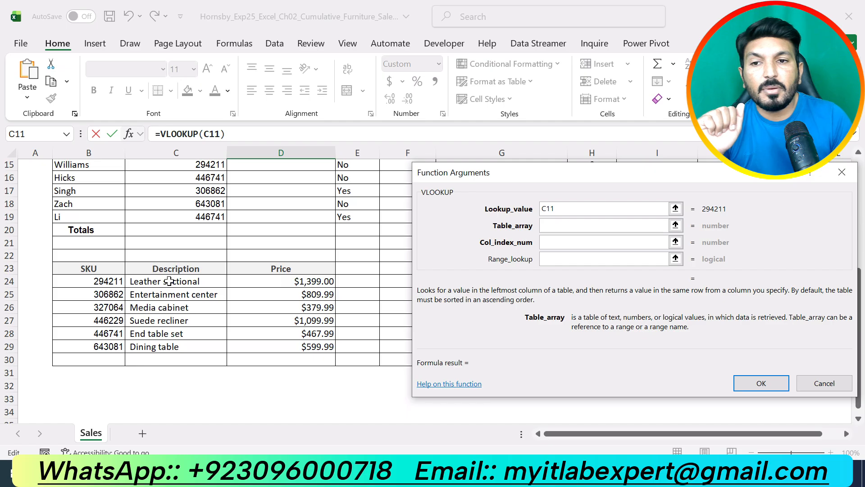
{"action": "left_click_drag", "start_coordinate": [113, 280], "coordinate": [330, 347]}
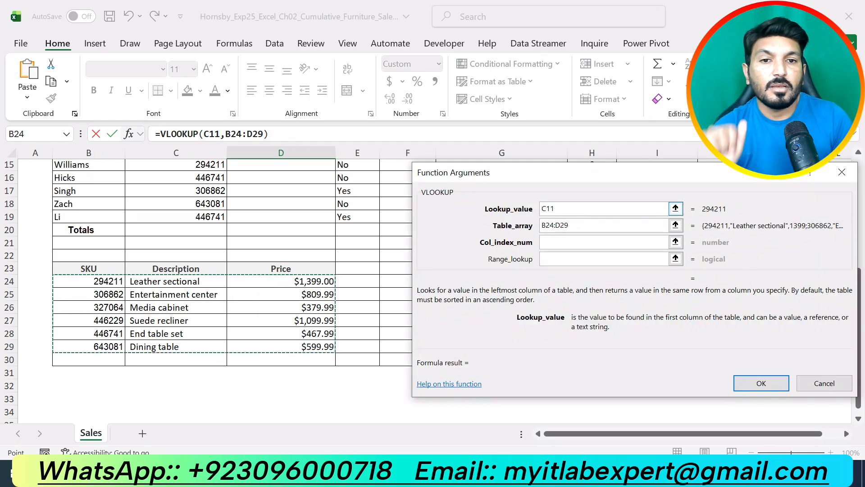
- Make the VLOOKUP table array reference fully absolute as $B$24:$D$29
{"action": "left_click", "coordinate": [543, 225]}
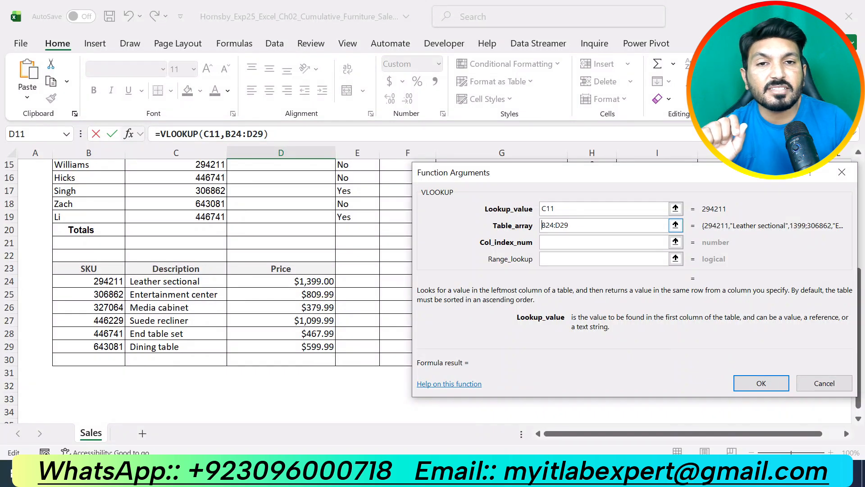
{"action": "type", "text": "$"}
{"action": "left_click", "coordinate": [553, 225]}
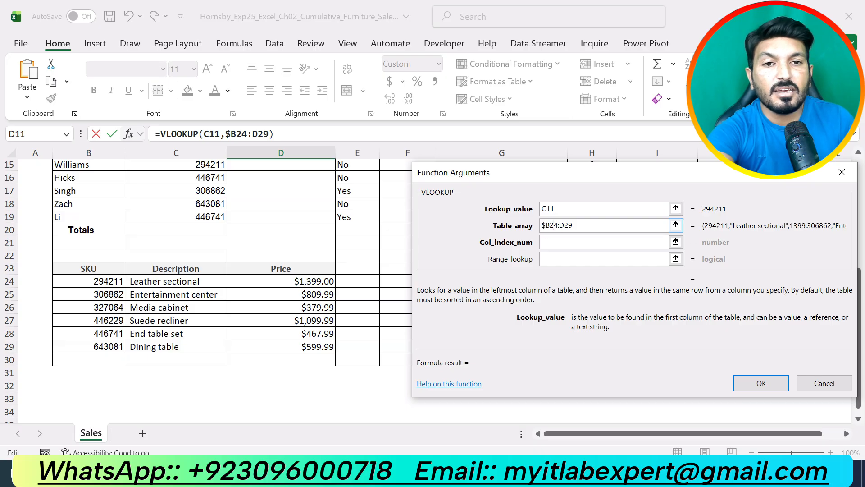
{"action": "left_click", "coordinate": [551, 226]}
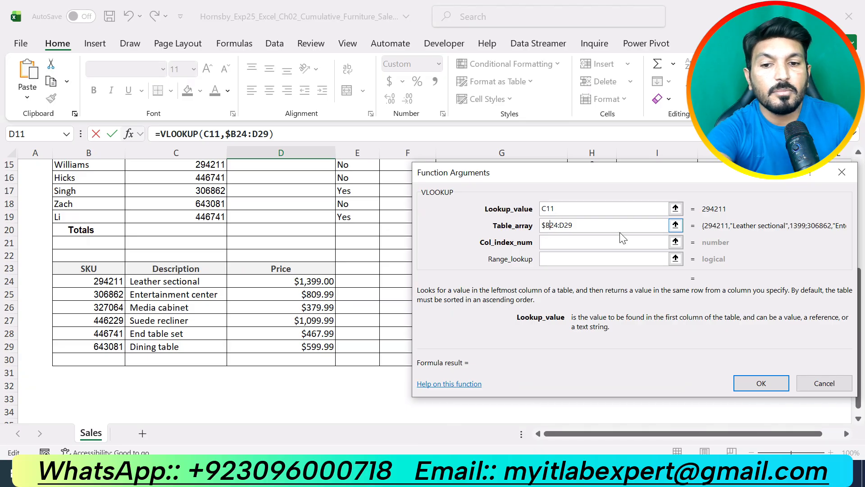
{"action": "type", "text": "$"}
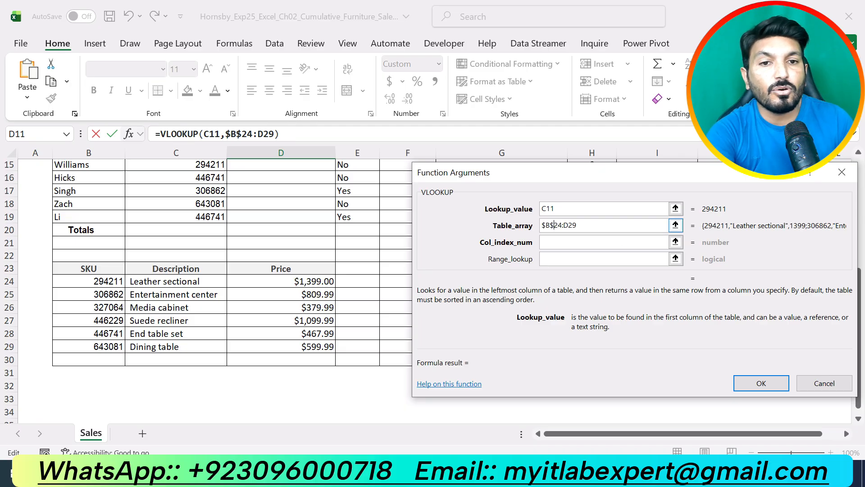
{"action": "left_click", "coordinate": [564, 226]}
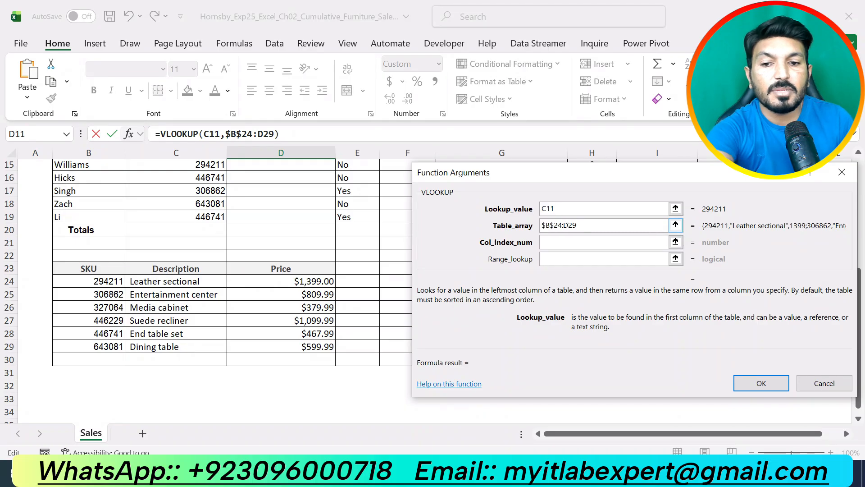
{"action": "type", "text": "$"}
{"action": "left_click", "coordinate": [572, 226]}
{"action": "type", "text": "$D$"}
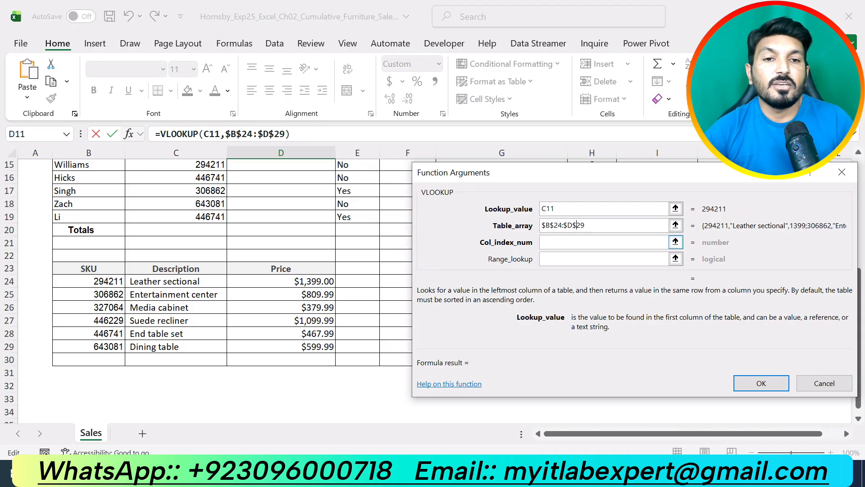
- Set the VLOOKUP column index number to 2 so that the item description is returned
{"action": "left_click", "coordinate": [579, 242]}
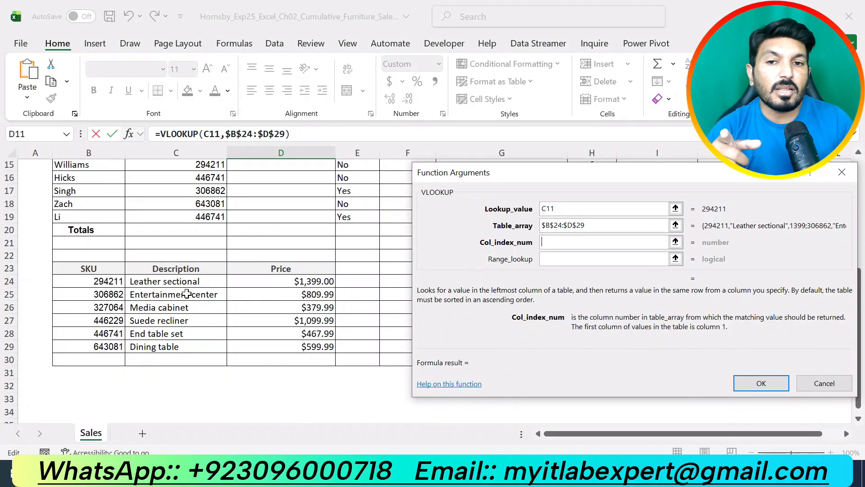
{"action": "type", "text": "2"}
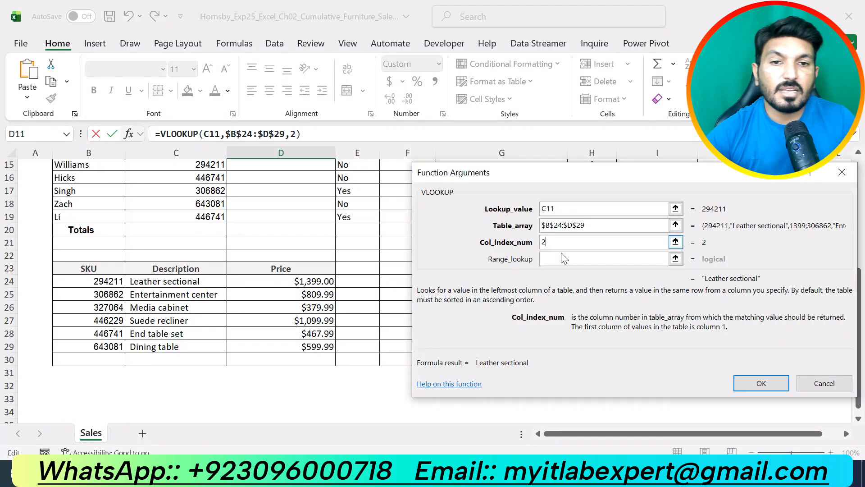
{"action": "key", "text": "Tab"}
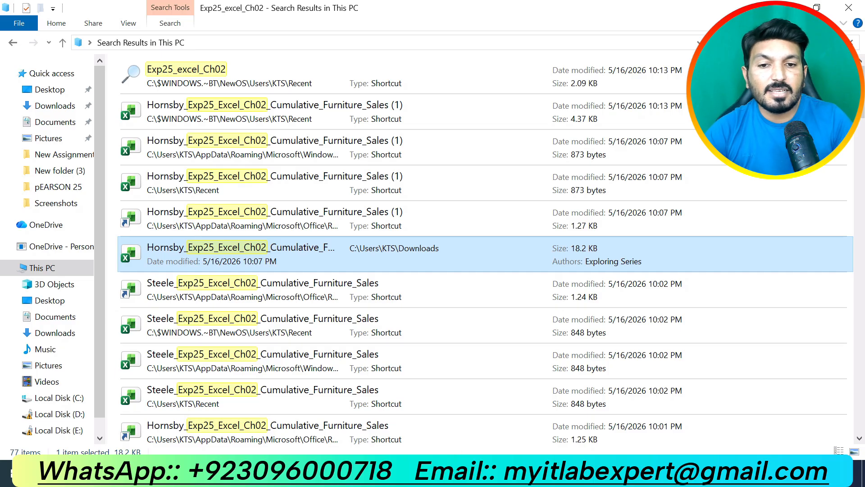
- Check the exact match requirement in the Word instructions, and finish the VLOOKUP in the workbook with FALSE as the range lookup
{"action": "key", "text": "alt+Tab"}
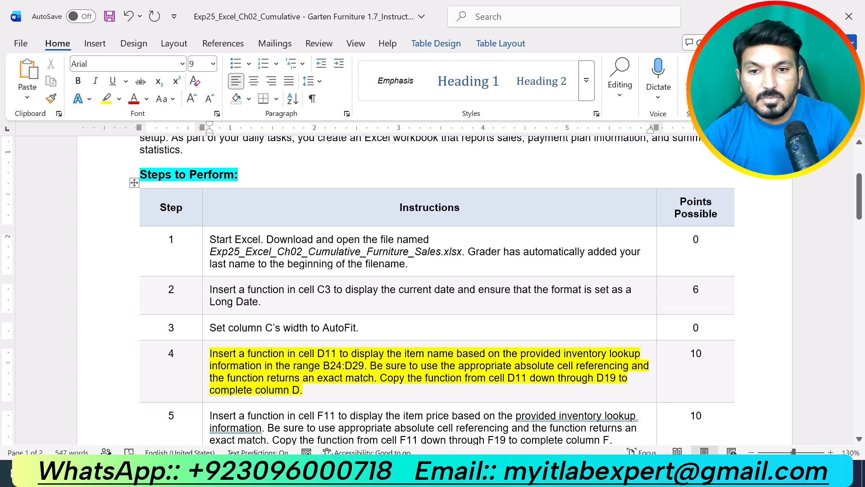
{"action": "left_click_drag", "start_coordinate": [318, 378], "coordinate": [374, 377]}
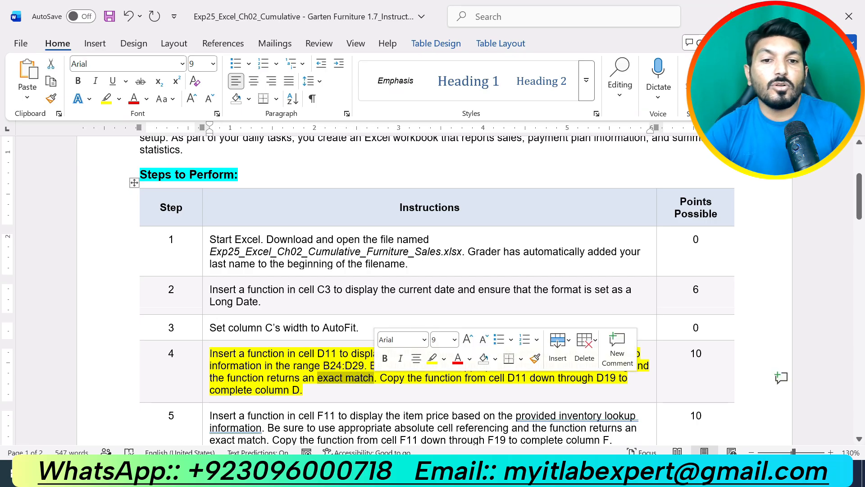
{"action": "key", "text": "alt+Tab"}
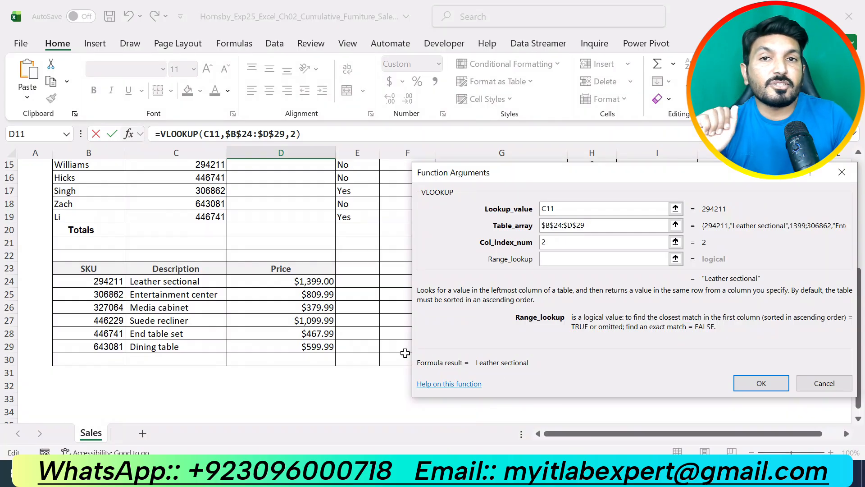
{"action": "type", "text": "FALSE"}
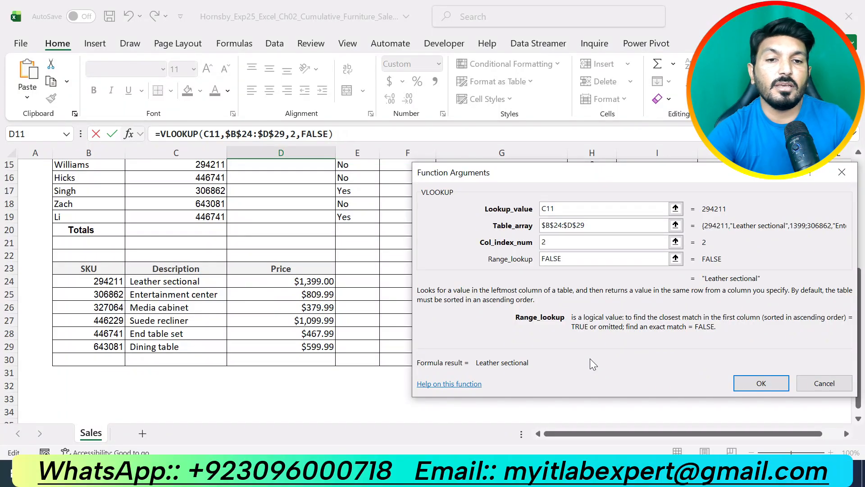
{"action": "left_click", "coordinate": [743, 382]}
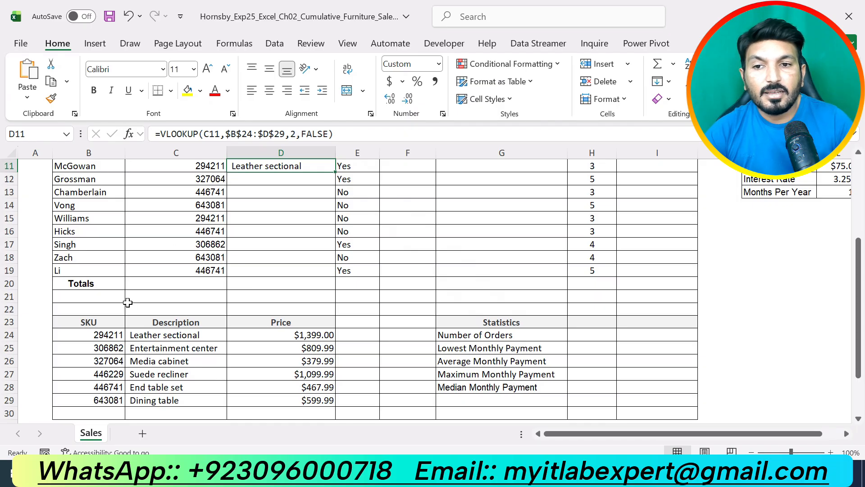
- Copy the VLOOKUP formula from cell D11 down through D19
{"action": "left_click", "coordinate": [112, 335]}
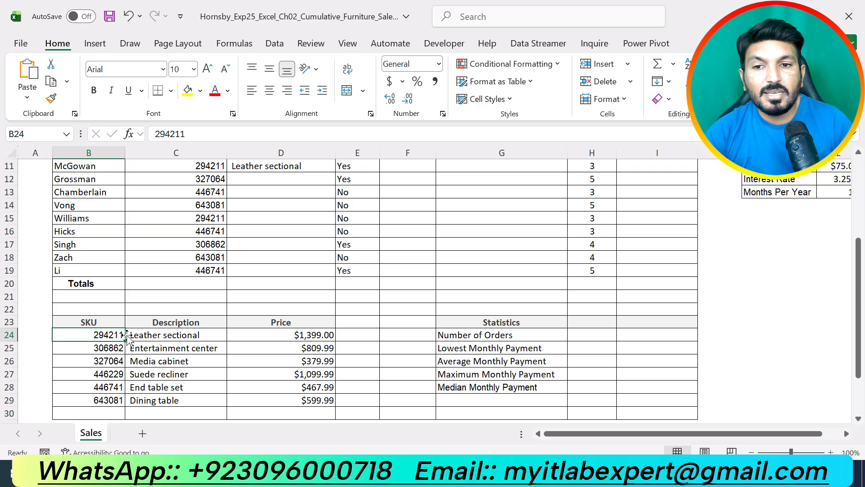
{"action": "scroll", "coordinate": [344, 203], "scroll_direction": "up", "scroll_amount": 1}
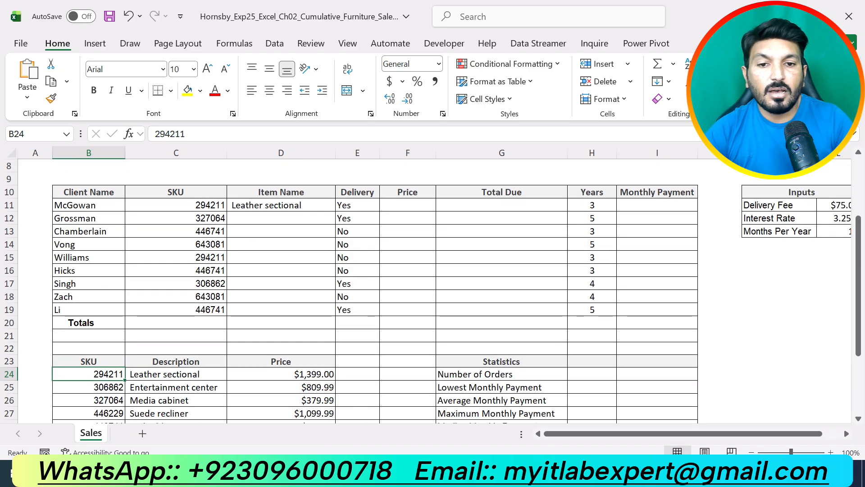
{"action": "key", "text": "alt+Tab"}
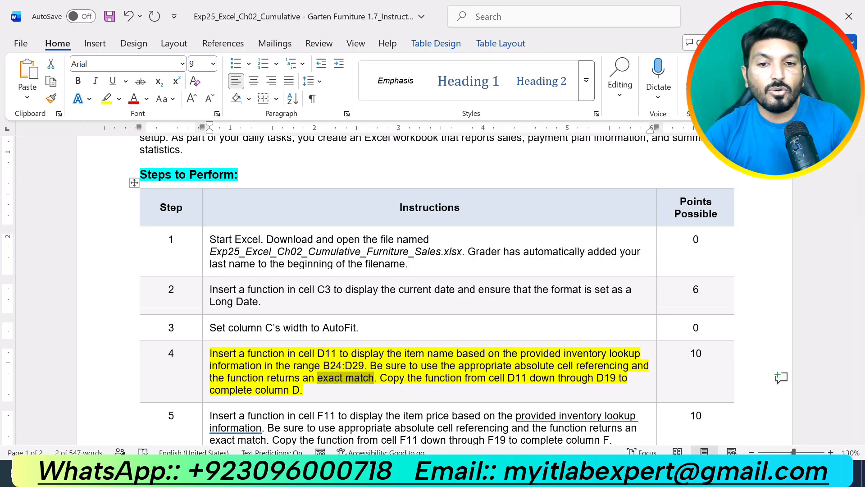
{"action": "key", "text": "alt+Tab"}
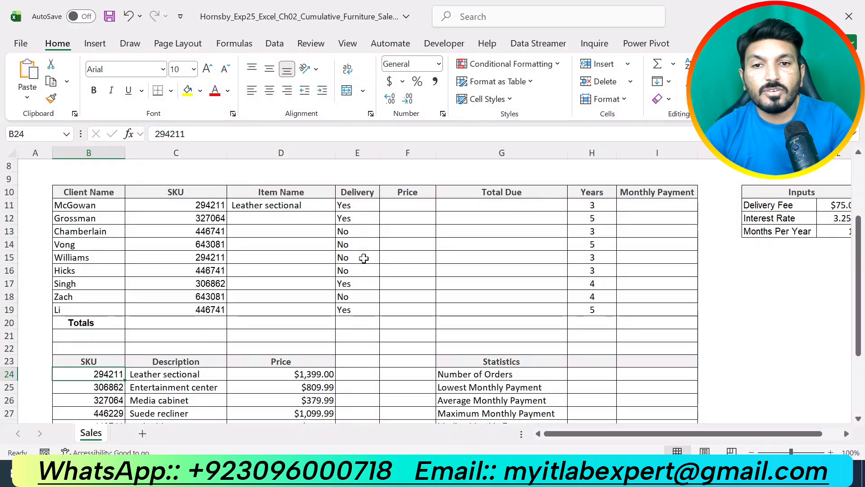
{"action": "left_click", "coordinate": [323, 205]}
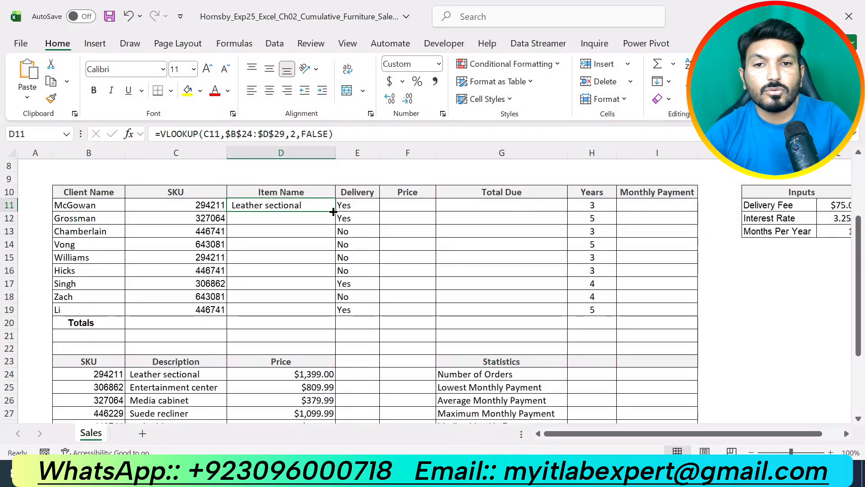
{"action": "left_click_drag", "start_coordinate": [334, 212], "coordinate": [335, 314]}
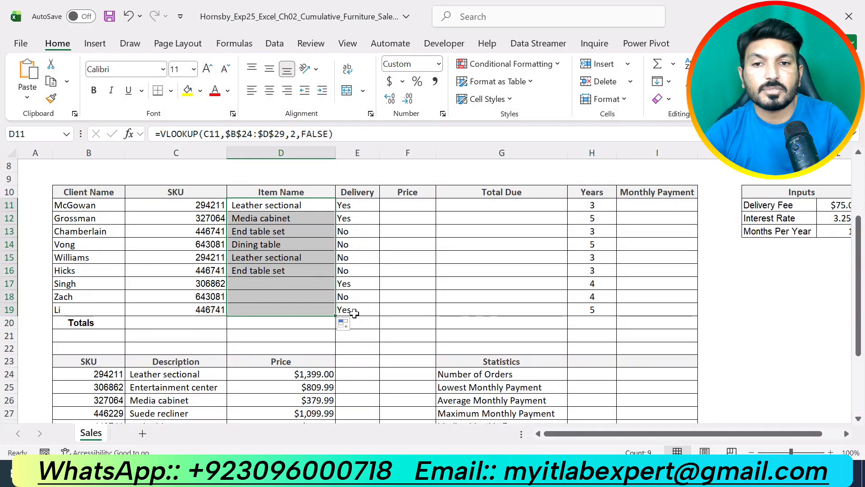
- Compare the SKU and item name in row 18 with the inventory lookup table and recheck step 4 in the instructions
{"action": "left_click", "coordinate": [218, 301]}
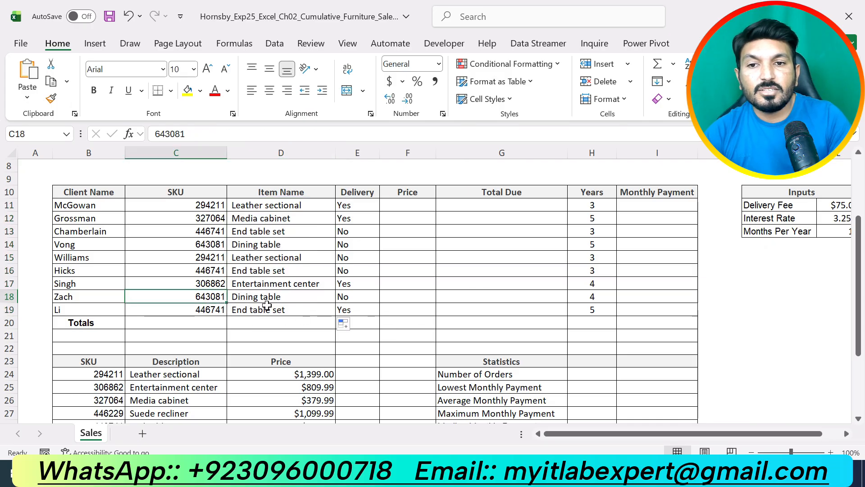
{"action": "scroll", "coordinate": [267, 305], "scroll_direction": "down", "scroll_amount": 2}
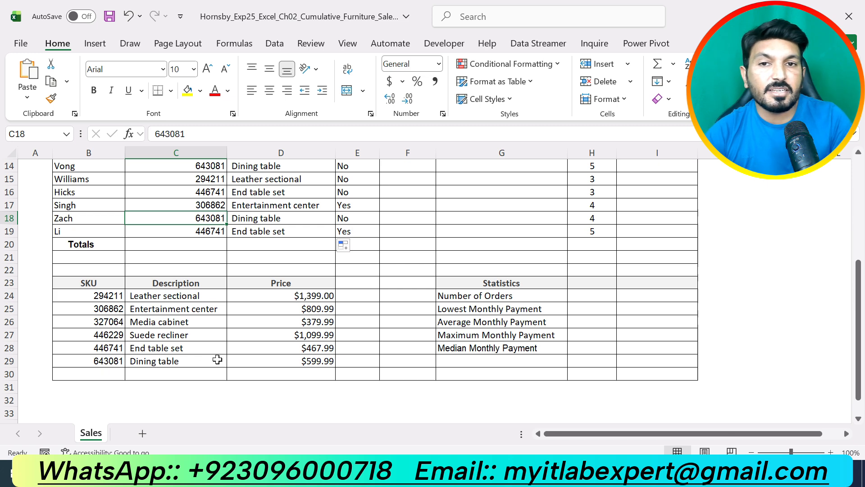
{"action": "scroll", "coordinate": [216, 361], "scroll_direction": "up", "scroll_amount": 2}
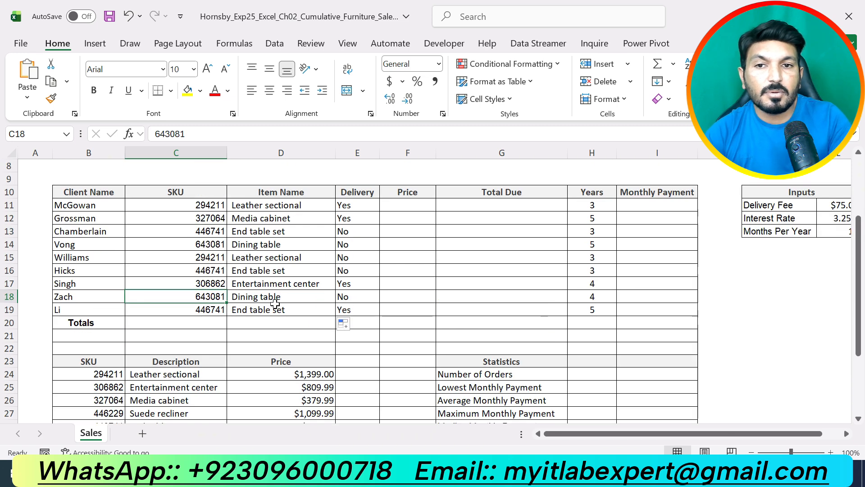
{"action": "key", "text": "alt+Tab"}
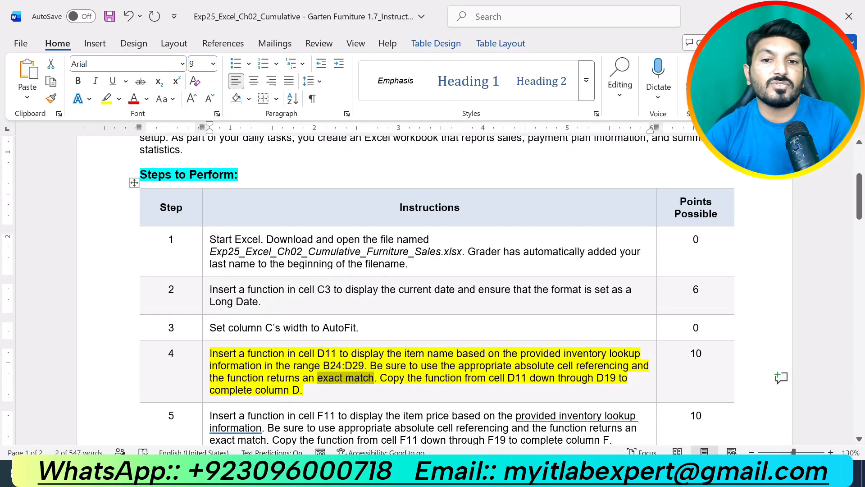
{"action": "left_click", "coordinate": [318, 391]}
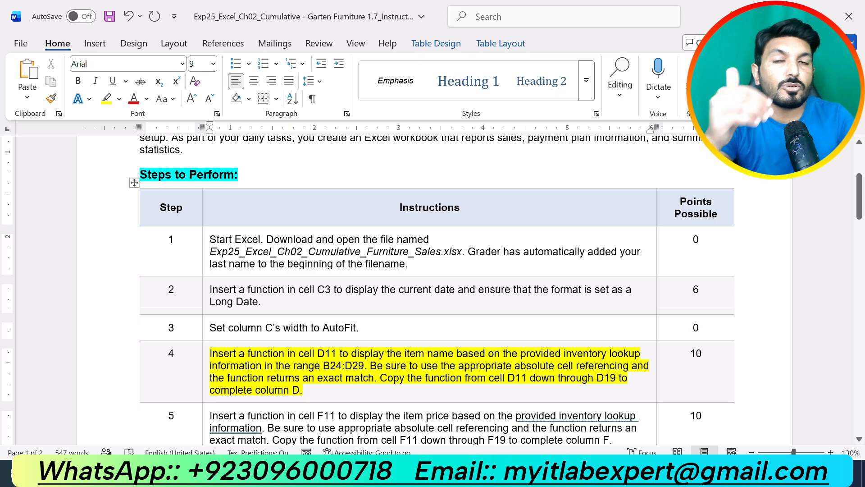
{"action": "left_click", "coordinate": [383, 473]}
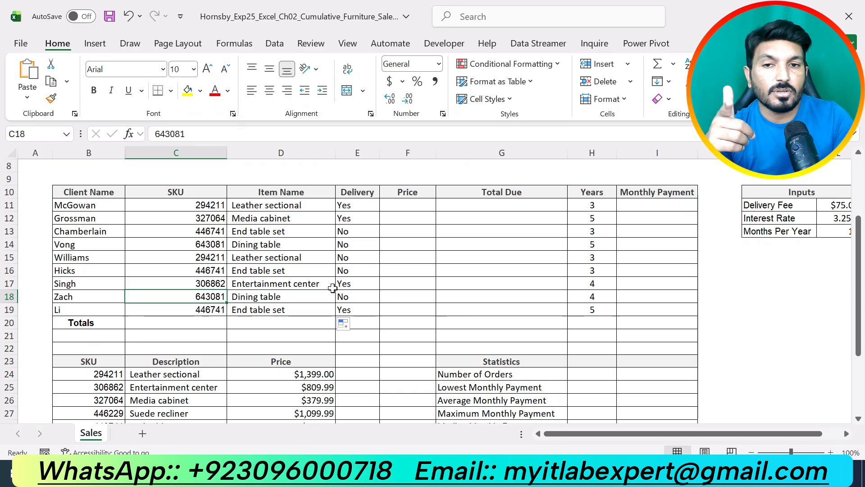
- Switch to the instructions document in Word and move the highlight from step 4 to step 5
{"action": "key", "text": "alt+Tab"}
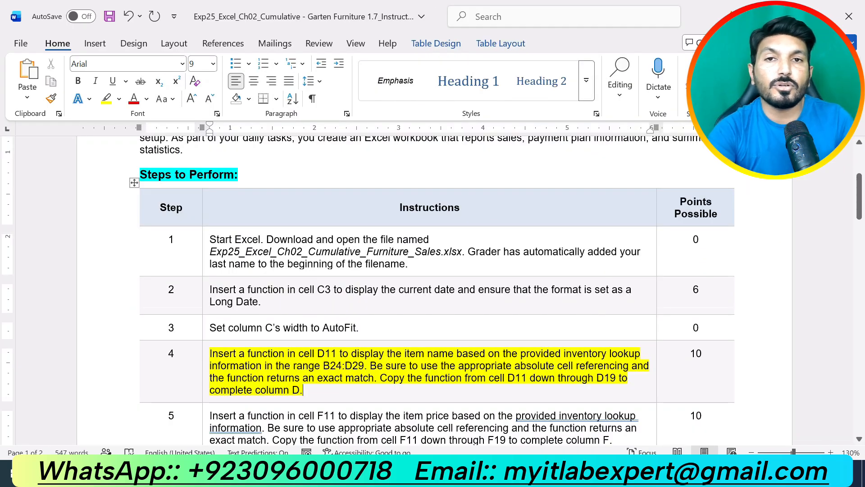
{"action": "left_click", "coordinate": [322, 387]}
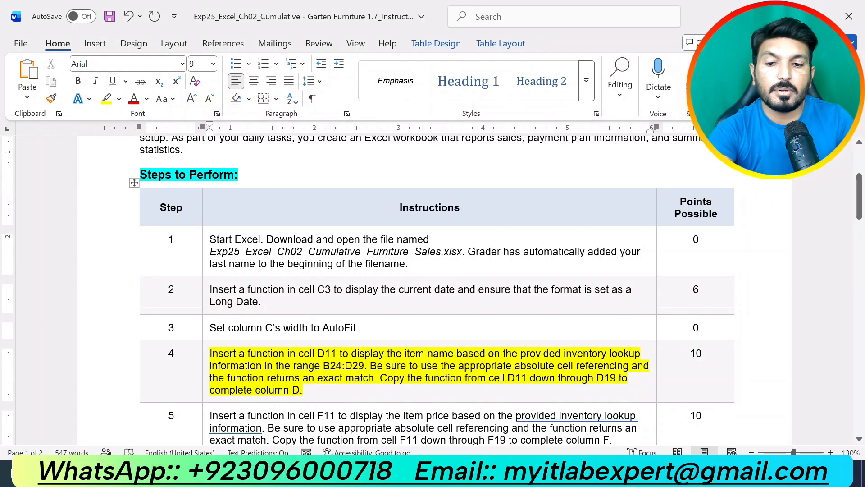
{"action": "key", "text": "ctrl+z"}
{"action": "left_click", "coordinate": [322, 387]}
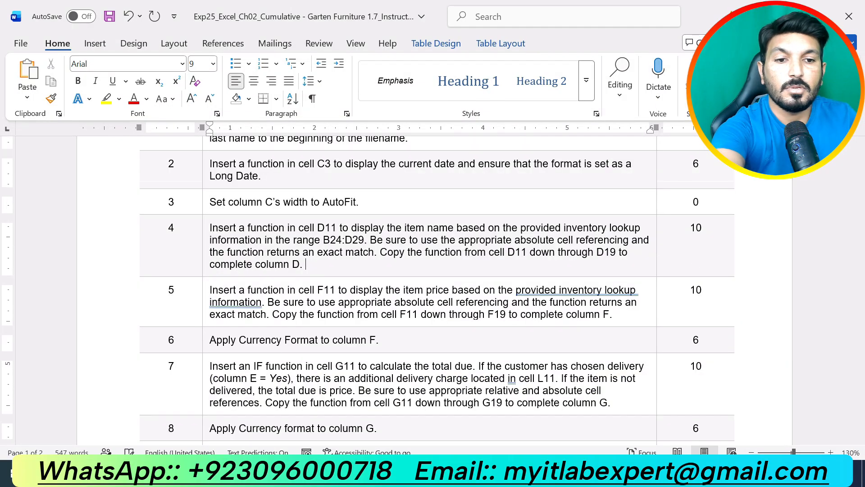
{"action": "scroll", "coordinate": [321, 387], "scroll_direction": "down", "scroll_amount": 3}
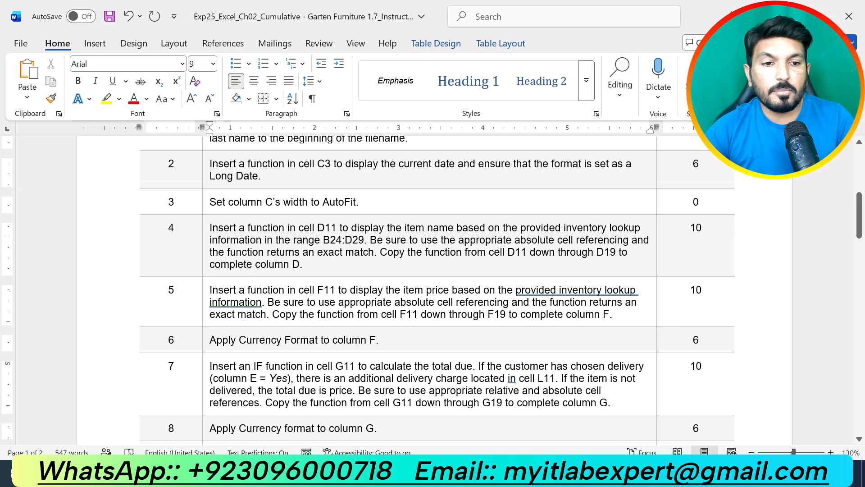
{"action": "left_click_drag", "start_coordinate": [613, 314], "coordinate": [209, 289]}
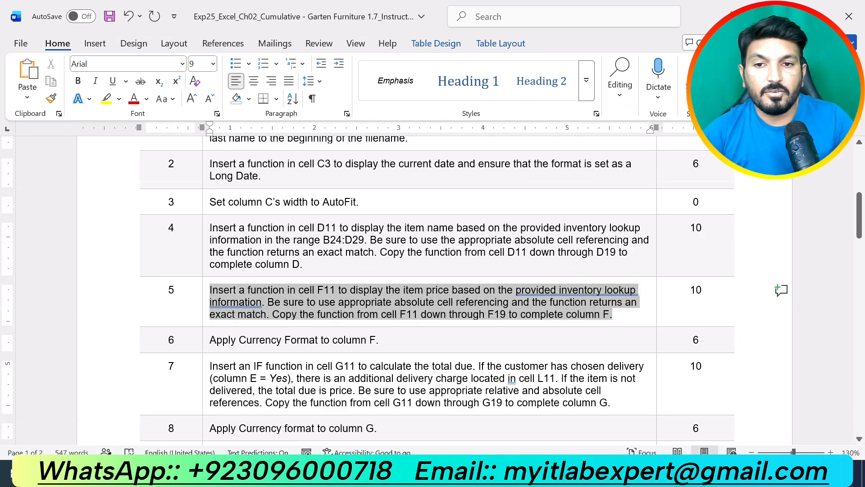
{"action": "left_click", "coordinate": [280, 262]}
{"action": "left_click", "coordinate": [359, 302]}
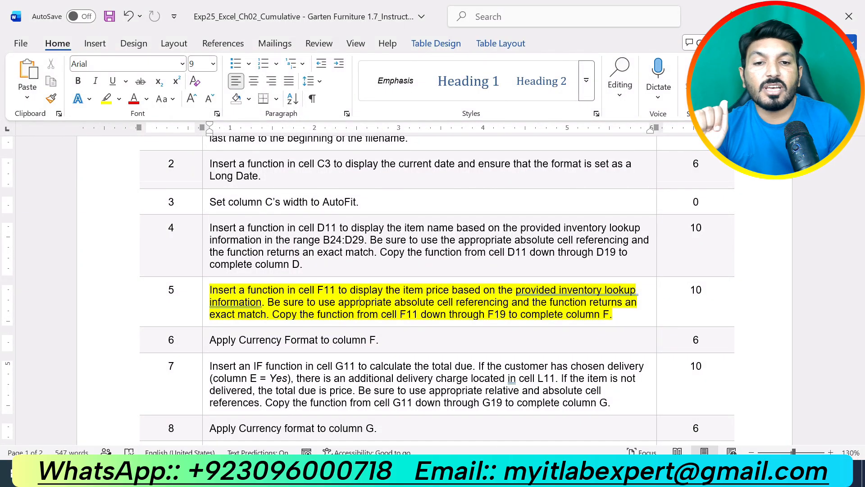
- Switch to the workbook, examine the Price column of the inventory lookup table, and recheck step 5 in the Word instructions
{"action": "left_click", "coordinate": [505, 471]}
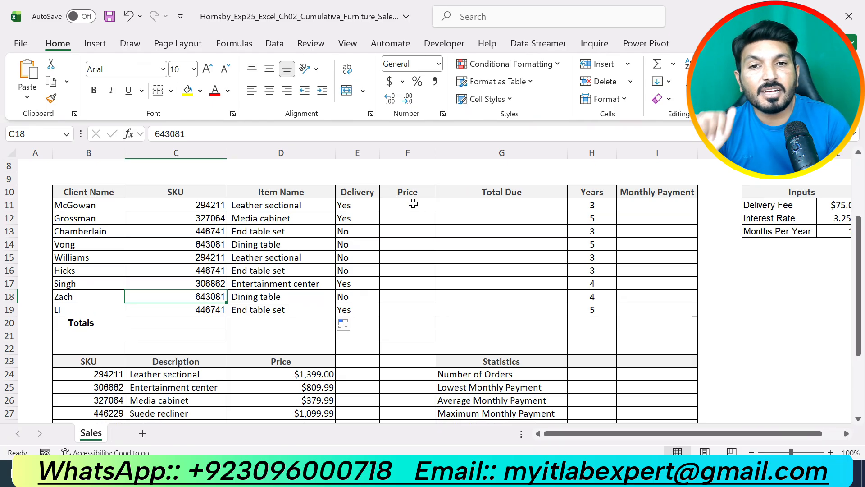
{"action": "scroll", "coordinate": [371, 249], "scroll_direction": "down", "scroll_amount": 2}
{"action": "left_click_drag", "start_coordinate": [291, 296], "coordinate": [300, 360]}
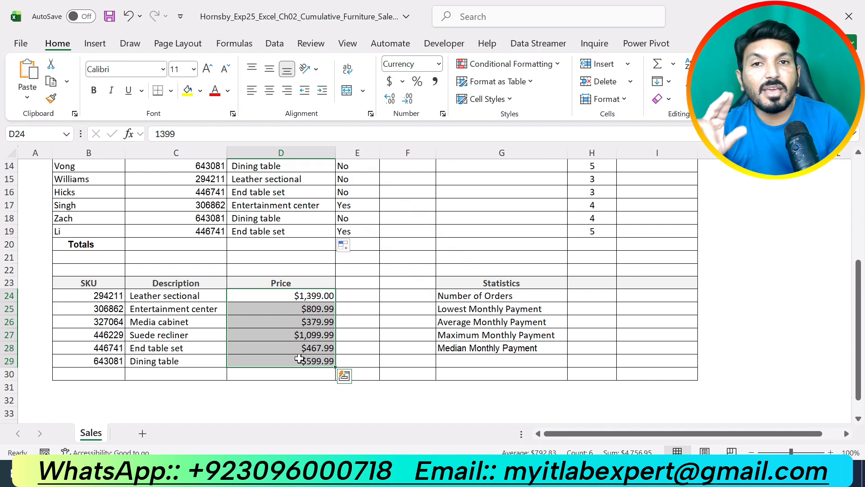
{"action": "scroll", "coordinate": [498, 304], "scroll_direction": "up", "scroll_amount": 5}
{"action": "scroll", "coordinate": [440, 258], "scroll_direction": "down", "scroll_amount": 2}
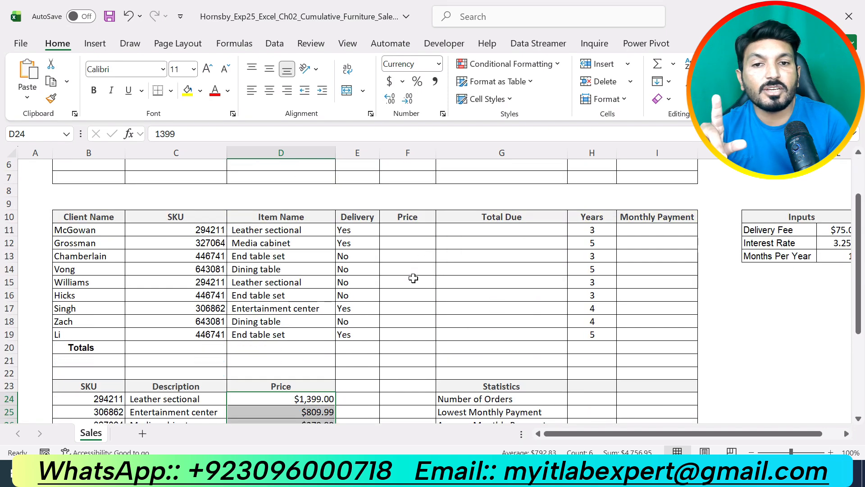
{"action": "left_click", "coordinate": [403, 232]}
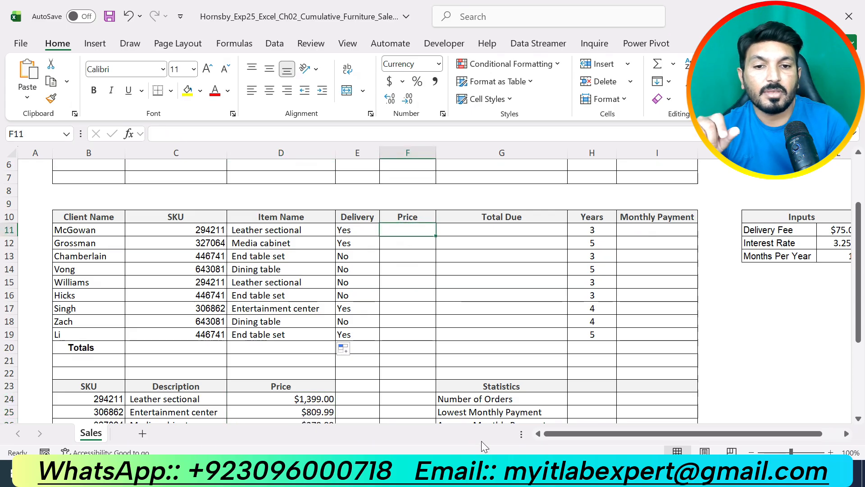
{"action": "left_click", "coordinate": [486, 473]}
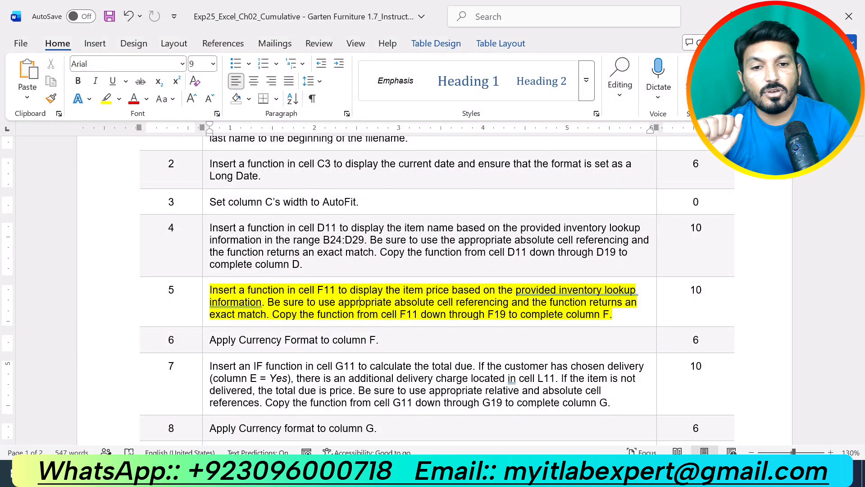
{"action": "key", "text": "alt+Tab"}
- Start a VLOOKUP function in cell F11 of the workbook, open its function arguments, and set C11 as the lookup value
{"action": "left_click", "coordinate": [413, 232]}
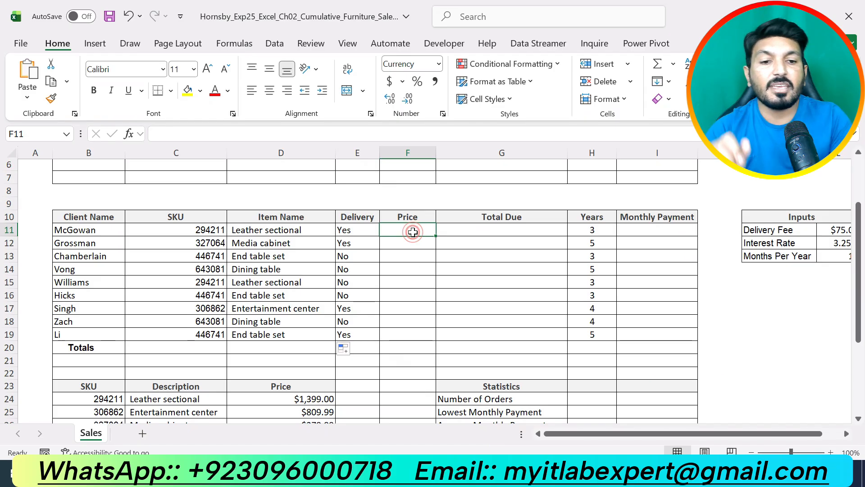
{"action": "type", "text": "="}
{"action": "type", "text": "vl"}
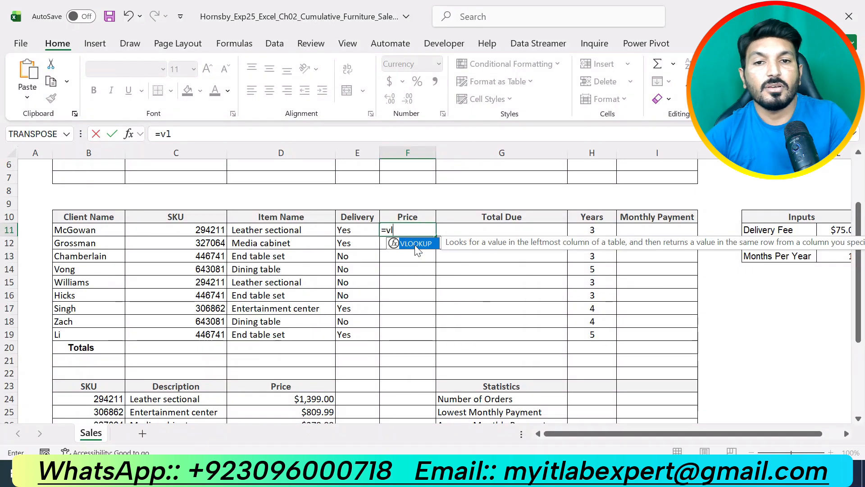
{"action": "double_click", "coordinate": [414, 245]}
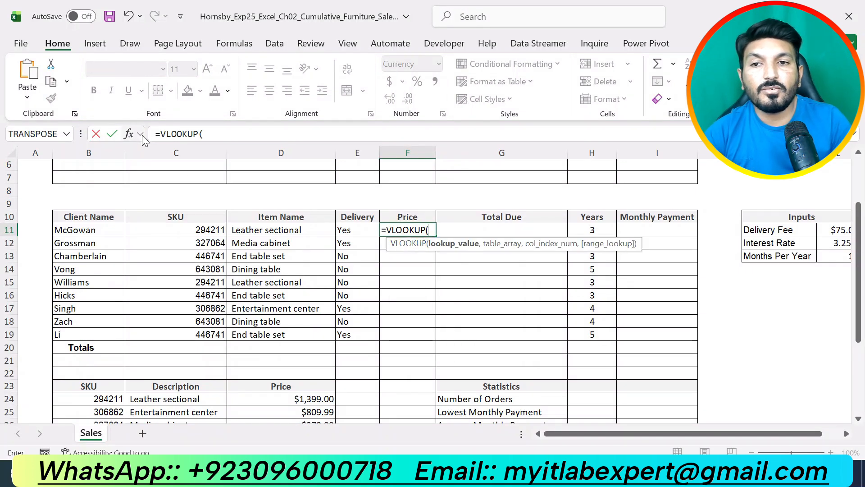
{"action": "left_click", "coordinate": [129, 134]}
{"action": "left_click_drag", "start_coordinate": [550, 186], "coordinate": [598, 200]}
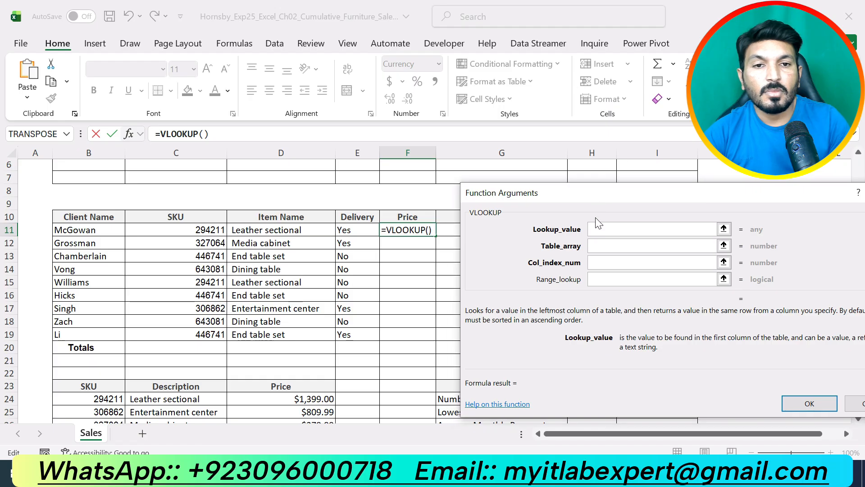
{"action": "left_click", "coordinate": [604, 230]}
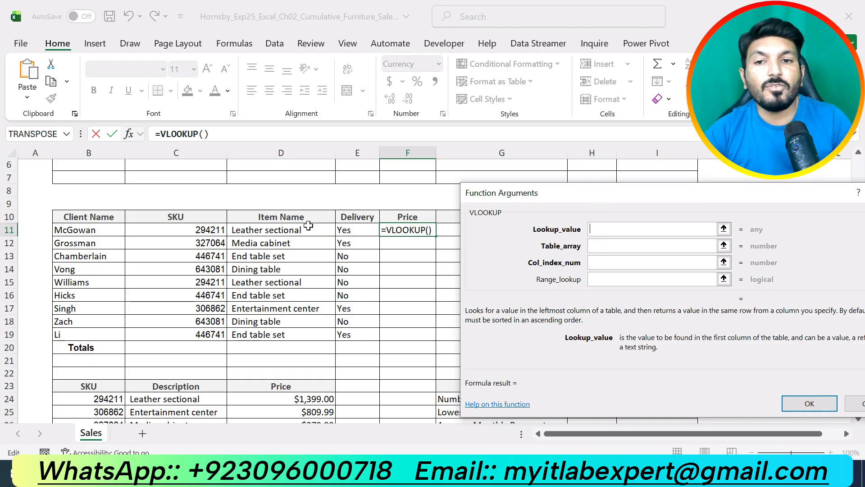
{"action": "left_click", "coordinate": [215, 231]}
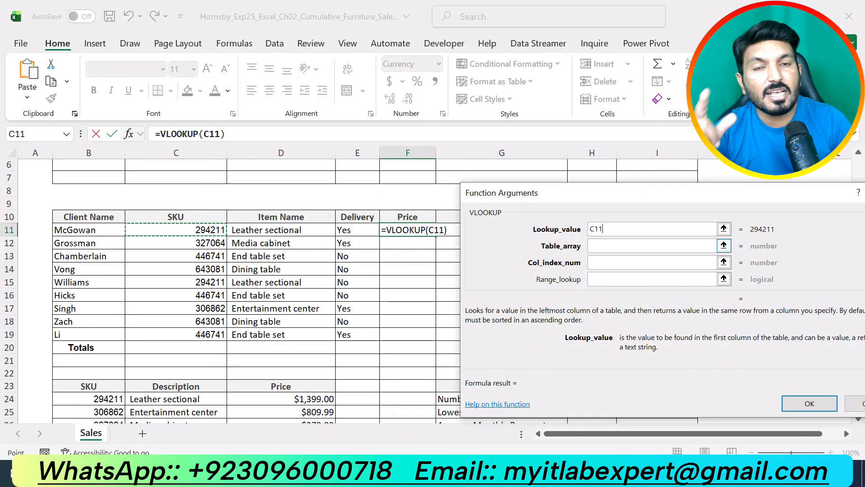
- Set the VLOOKUP table array to the inventory range B24:D29 with absolute references, $B$24:$D$29
{"action": "left_click", "coordinate": [614, 246]}
{"action": "scroll", "coordinate": [269, 315], "scroll_direction": "down", "scroll_amount": 4}
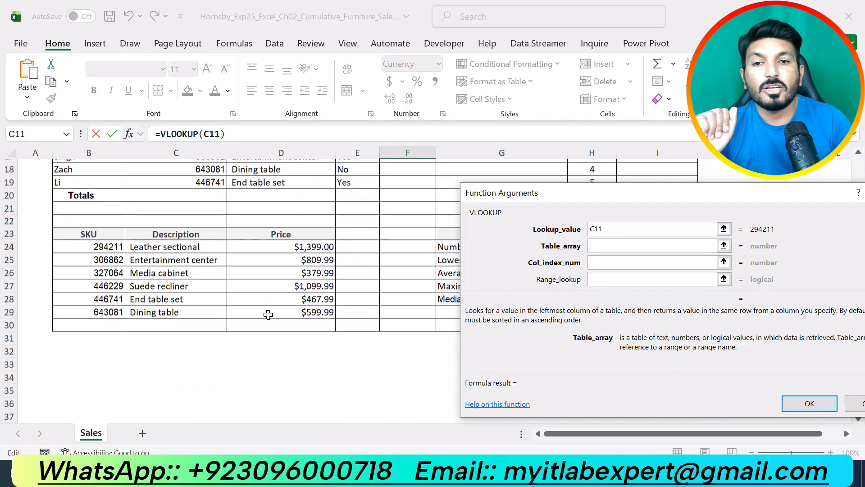
{"action": "left_click_drag", "start_coordinate": [109, 247], "coordinate": [295, 307]}
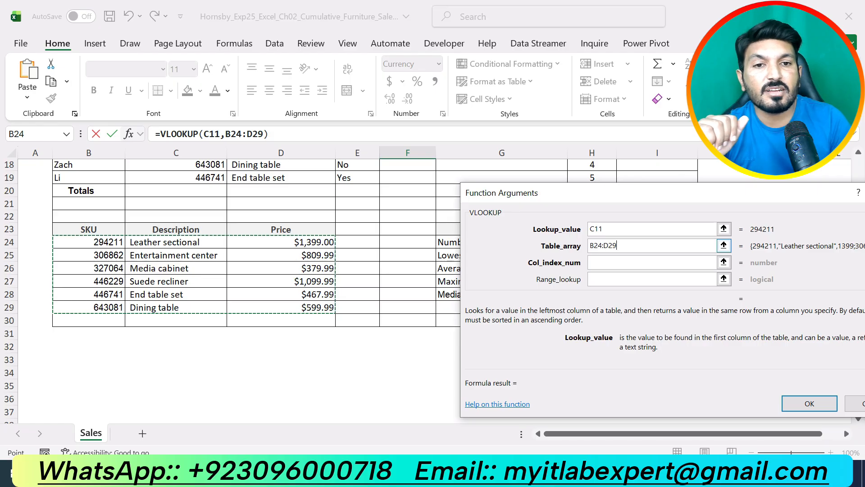
{"action": "left_click", "coordinate": [591, 246]}
{"action": "type", "text": "$"}
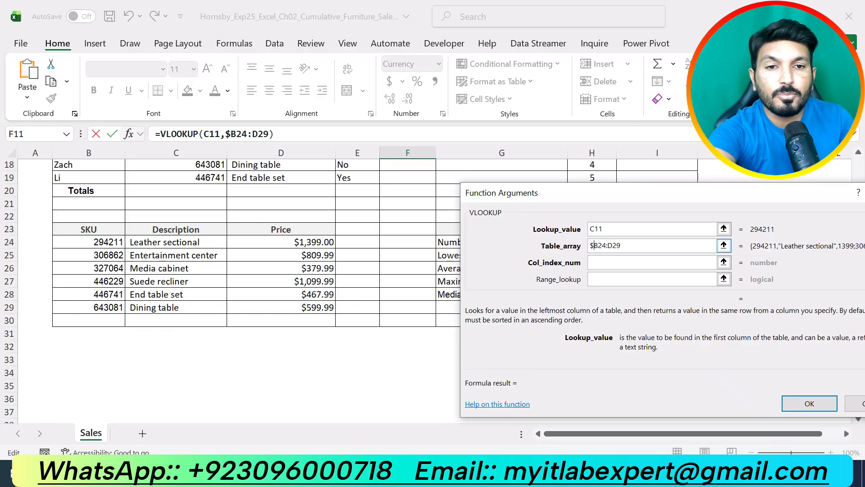
{"action": "left_click", "coordinate": [599, 246]}
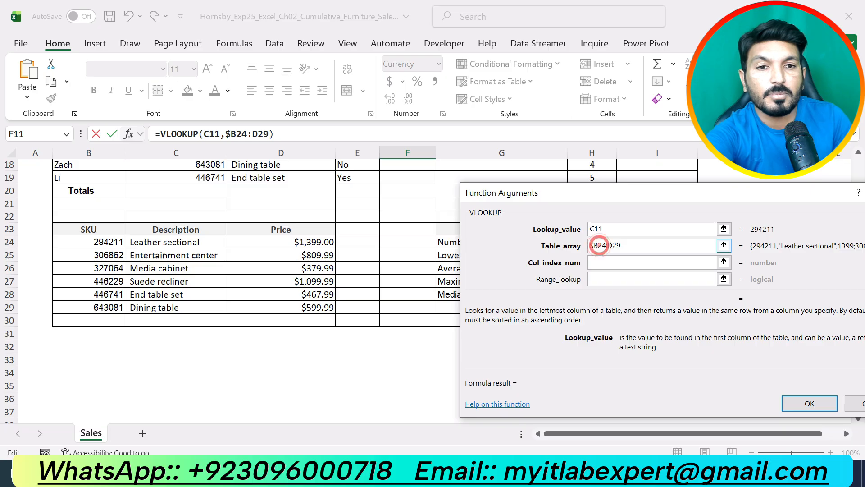
{"action": "type", "text": "$"}
{"action": "left_click", "coordinate": [613, 246]}
{"action": "type", "text": "$"}
{"action": "left_click", "coordinate": [624, 245]}
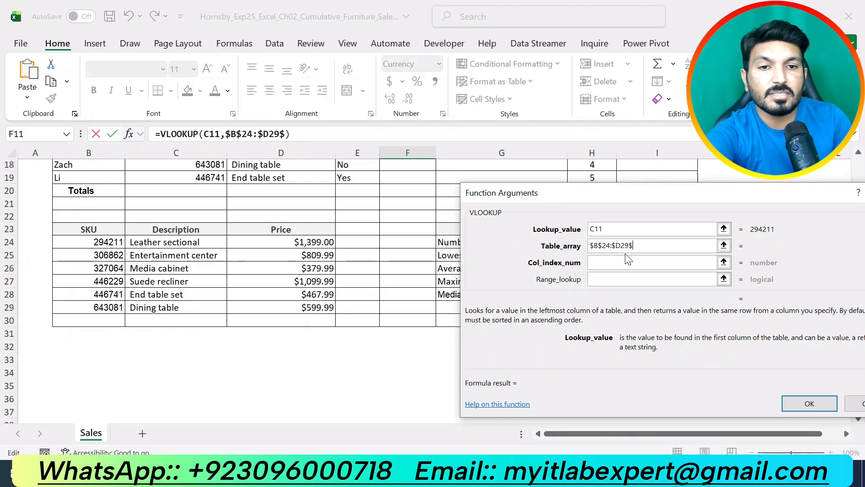
{"action": "left_click", "coordinate": [620, 245]}
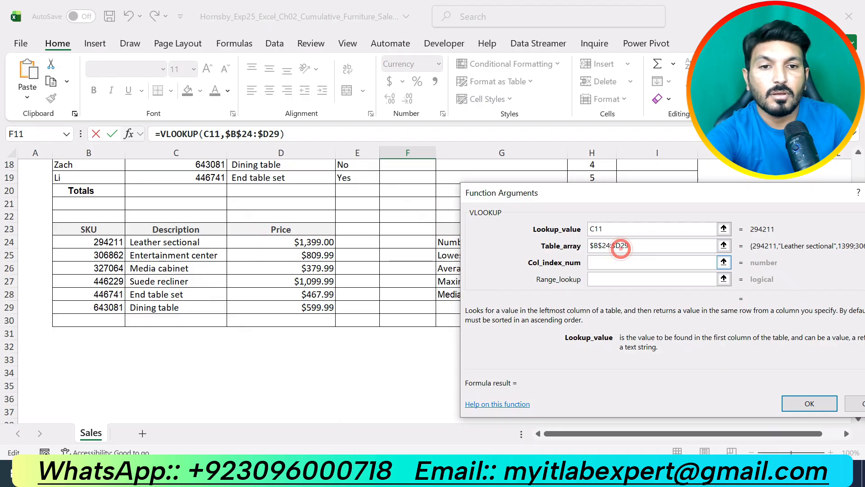
{"action": "left_click", "coordinate": [620, 243]}
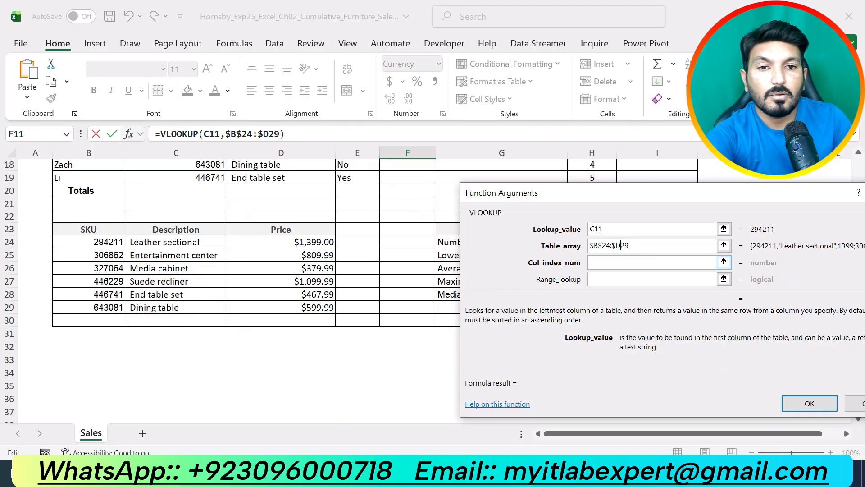
{"action": "type", "text": "$"}
- Set the column index to 3, check the match requirement in the Word instructions, and finish the VLOOKUP with FALSE as range lookup
{"action": "left_click", "coordinate": [626, 262]}
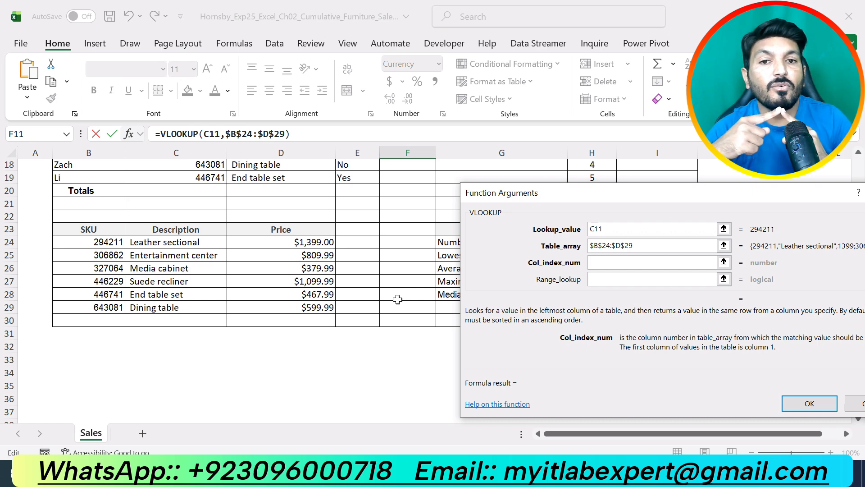
{"action": "type", "text": "3"}
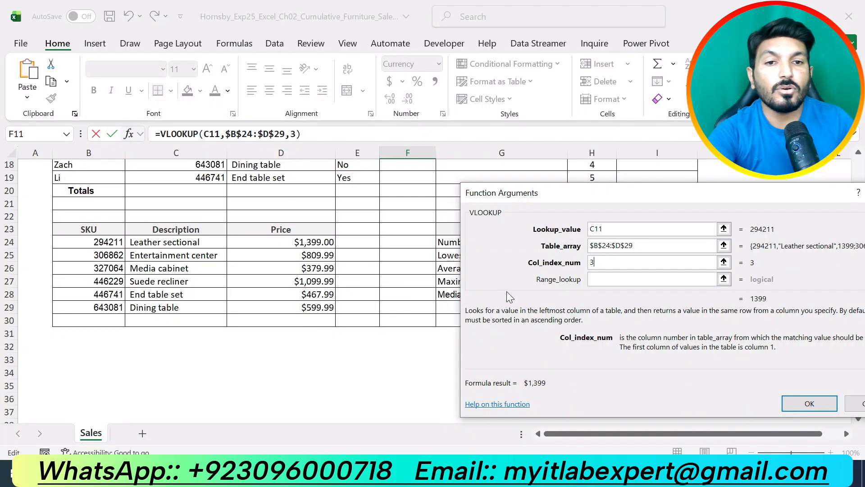
{"action": "left_click", "coordinate": [604, 279]}
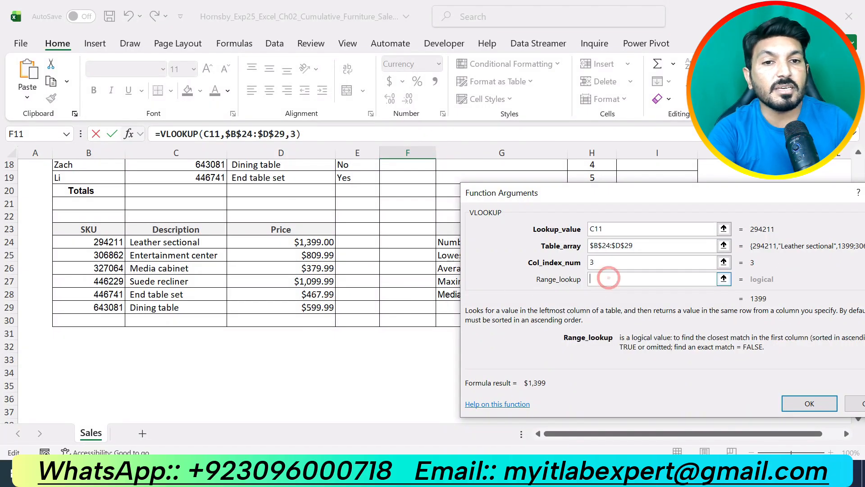
{"action": "key", "text": "alt+Tab"}
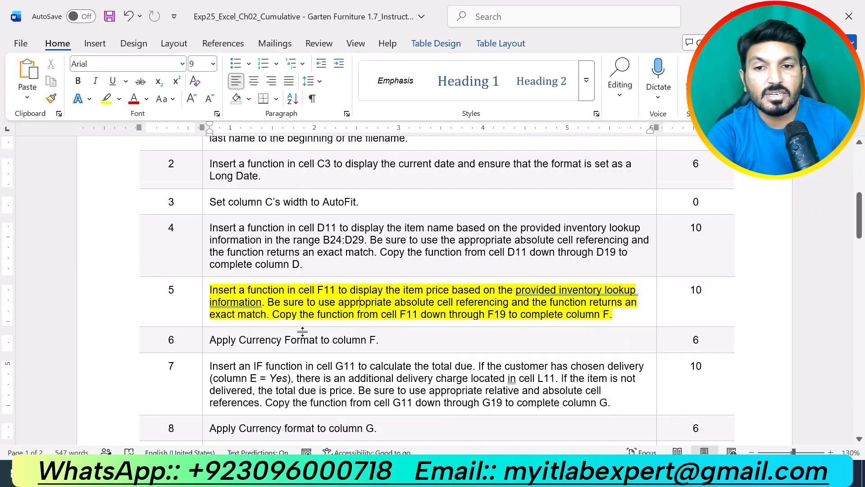
{"action": "left_click_drag", "start_coordinate": [209, 314], "coordinate": [266, 314]}
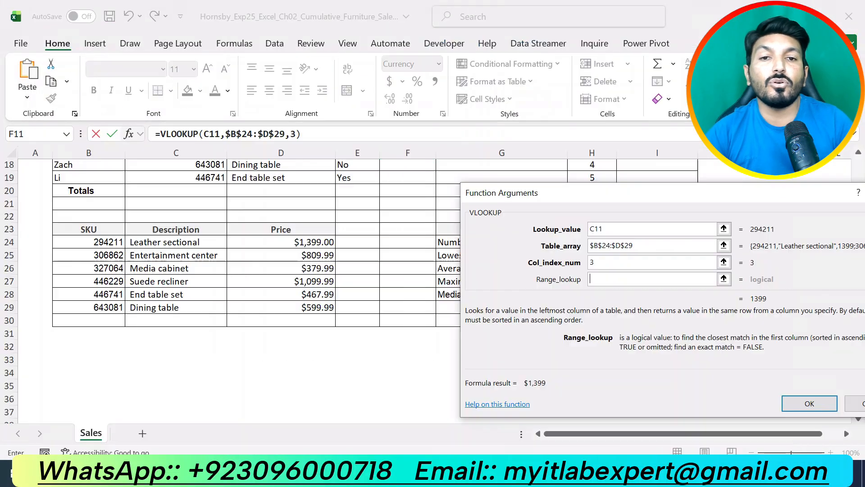
{"action": "key", "text": "alt+Tab"}
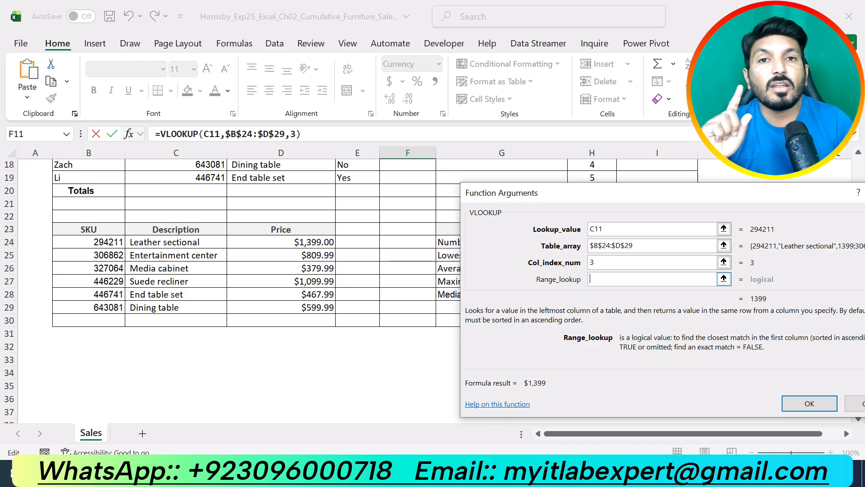
{"action": "type", "text": "F"}
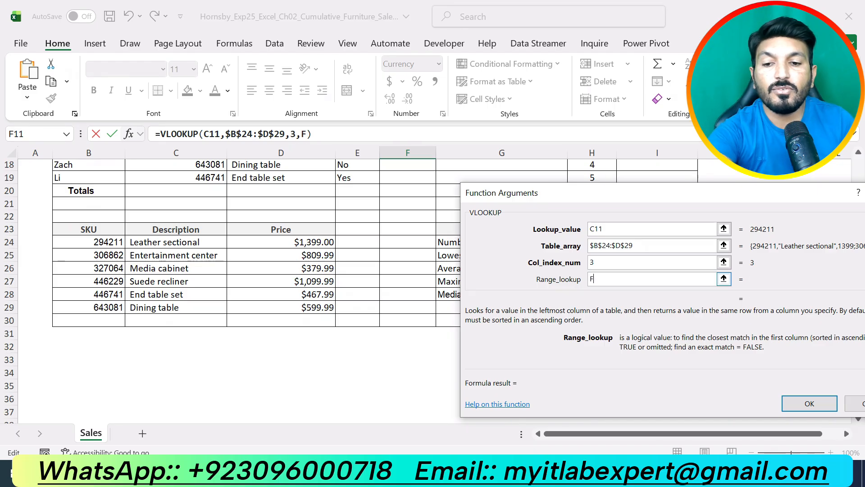
{"action": "type", "text": "ALSE"}
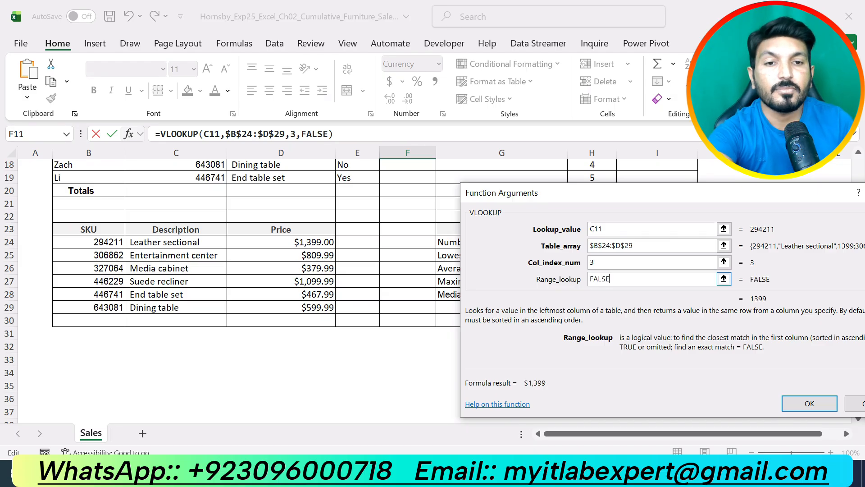
{"action": "left_click", "coordinate": [806, 403]}
- Compare the F11 price with the inventory lookup table, and copy the VLOOKUP formula from cell F11 down through F19
{"action": "scroll", "coordinate": [539, 329], "scroll_direction": "up", "scroll_amount": 2}
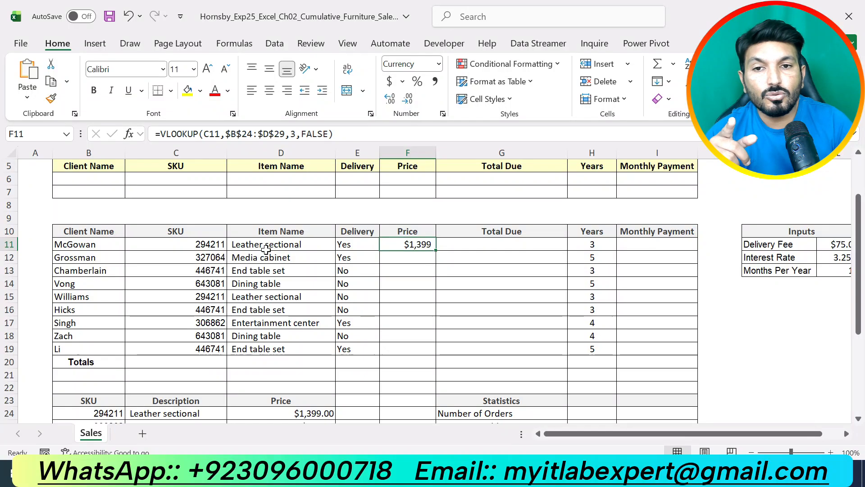
{"action": "scroll", "coordinate": [272, 250], "scroll_direction": "down", "scroll_amount": 3}
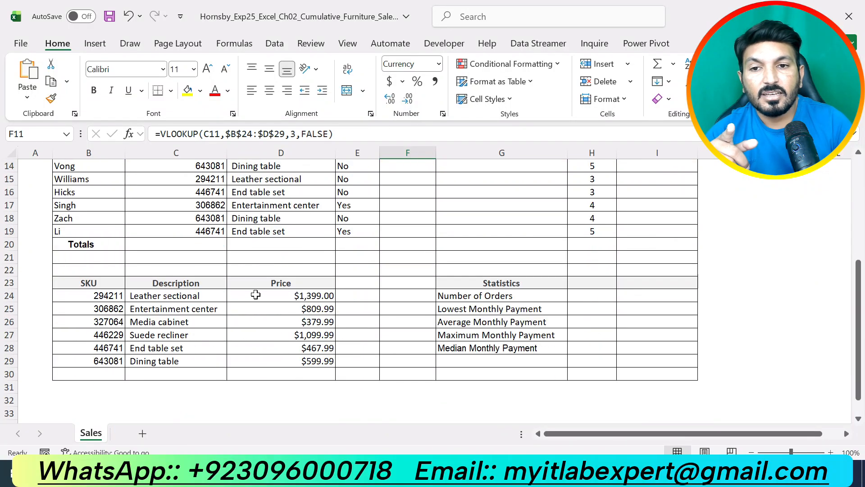
{"action": "left_click", "coordinate": [303, 297]}
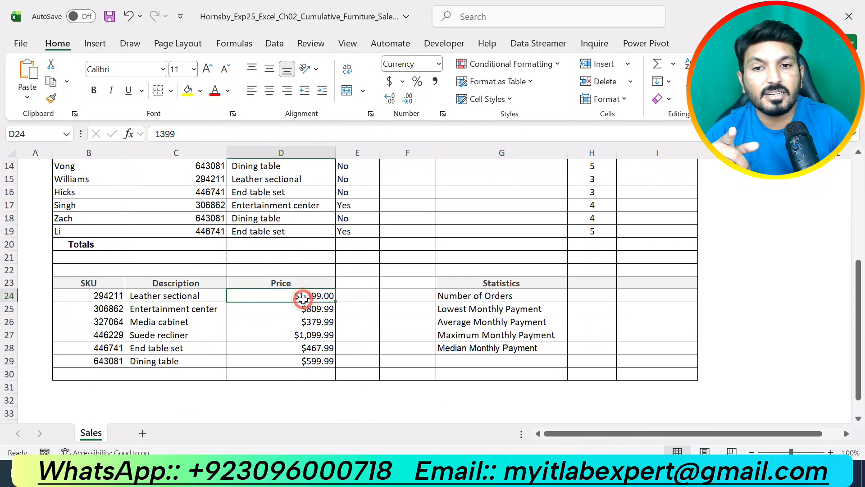
{"action": "scroll", "coordinate": [303, 295], "scroll_direction": "up", "scroll_amount": 3}
{"action": "left_click", "coordinate": [430, 245]}
{"action": "left_click_drag", "start_coordinate": [429, 245], "coordinate": [440, 357]}
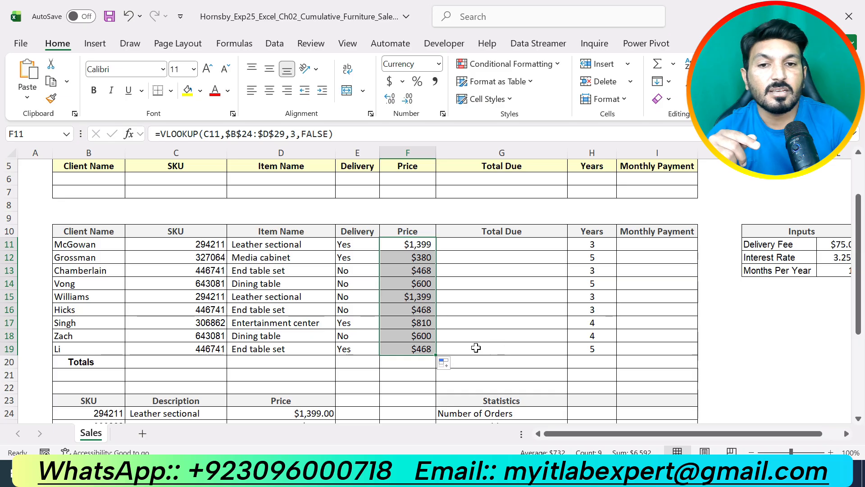
- Compare the item name and price in row 18 with the dining table's lookup entry, and return to the Word instructions
{"action": "scroll", "coordinate": [476, 347], "scroll_direction": "down", "scroll_amount": 1}
{"action": "left_click", "coordinate": [270, 296]}
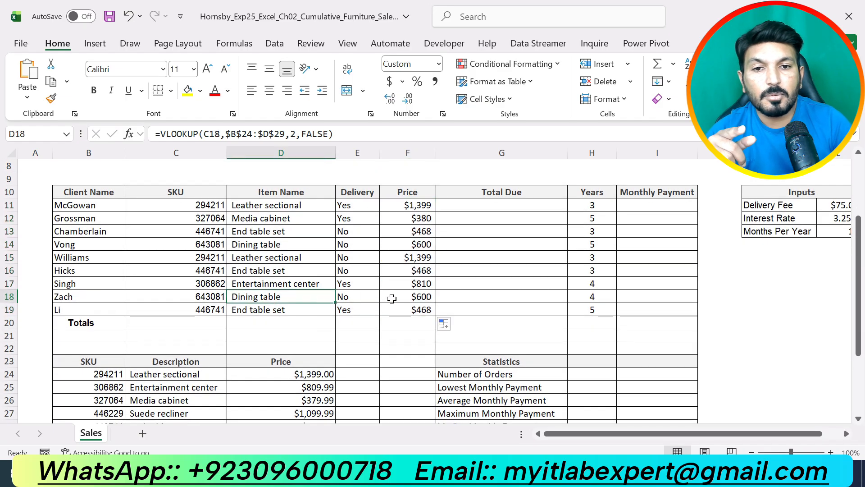
{"action": "left_click", "coordinate": [400, 296]}
{"action": "scroll", "coordinate": [189, 338], "scroll_direction": "down", "scroll_amount": 2}
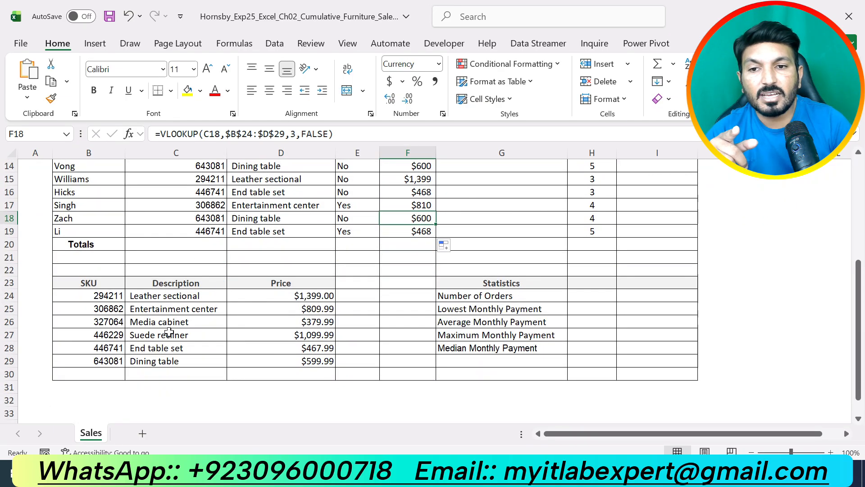
{"action": "left_click", "coordinate": [176, 364]}
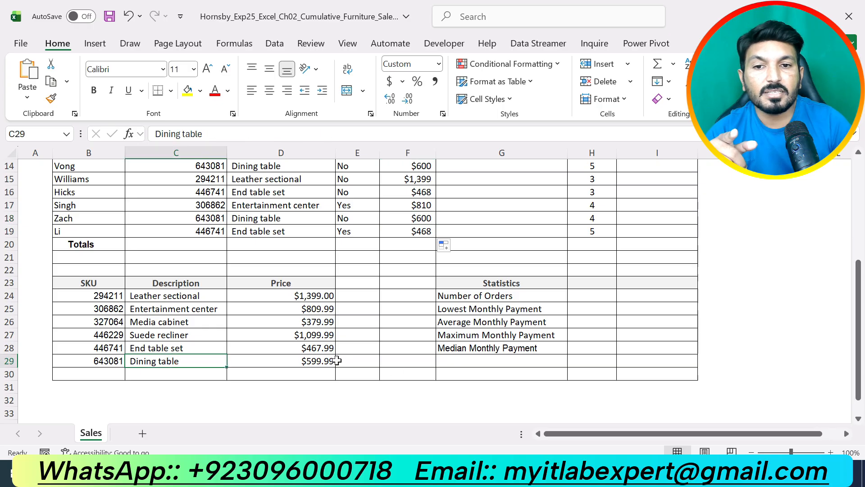
{"action": "left_click", "coordinate": [309, 361]}
{"action": "scroll", "coordinate": [508, 340], "scroll_direction": "up", "scroll_amount": 3}
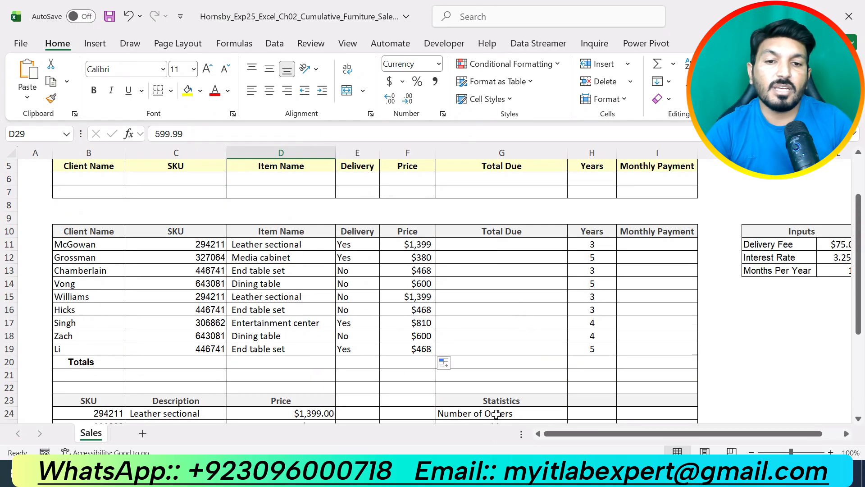
{"action": "key", "text": "alt+Tab"}
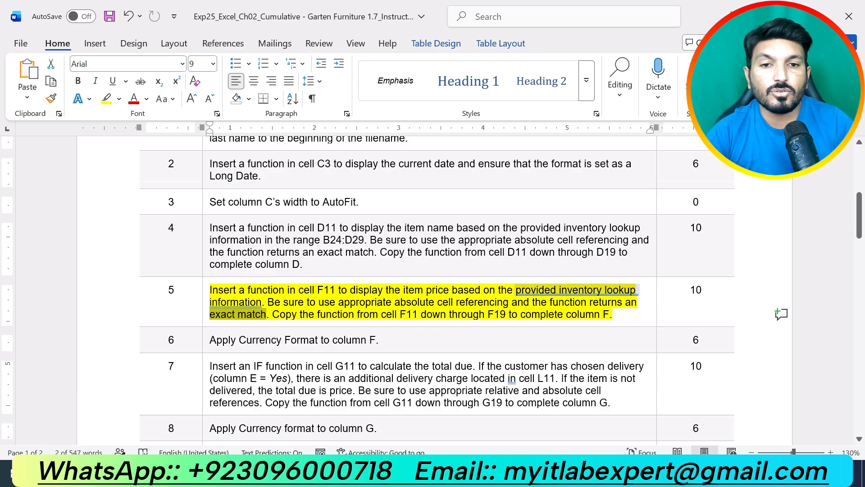
- Remove the highlight from instruction 5 and highlight instruction 6 about applying Currency format to column F
{"action": "triple_click", "coordinate": [526, 296]}
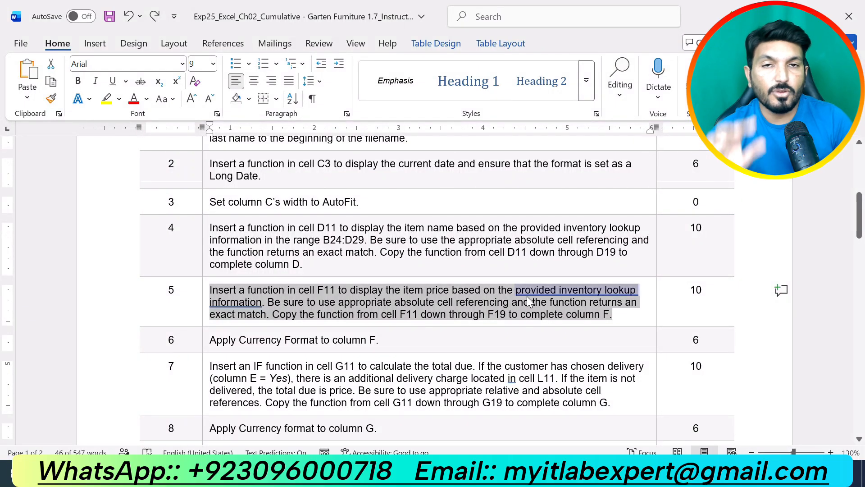
{"action": "scroll", "coordinate": [526, 296], "scroll_direction": "down", "scroll_amount": 3}
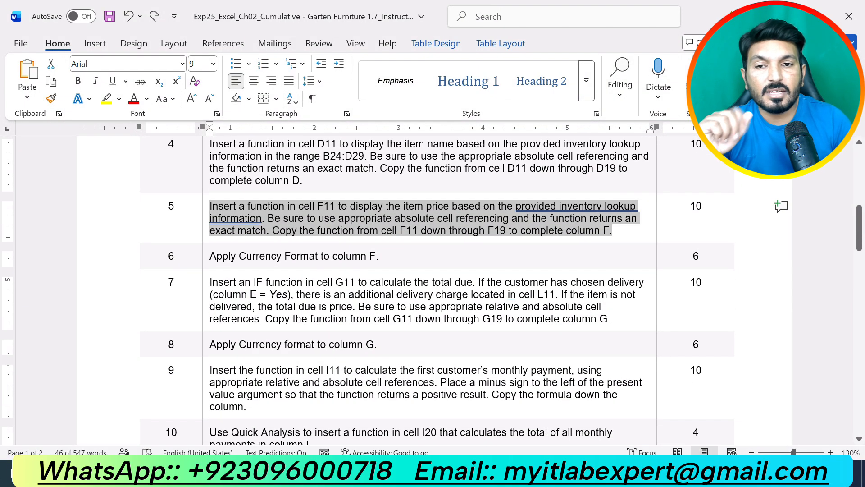
{"action": "left_click_drag", "start_coordinate": [390, 256], "coordinate": [209, 256]}
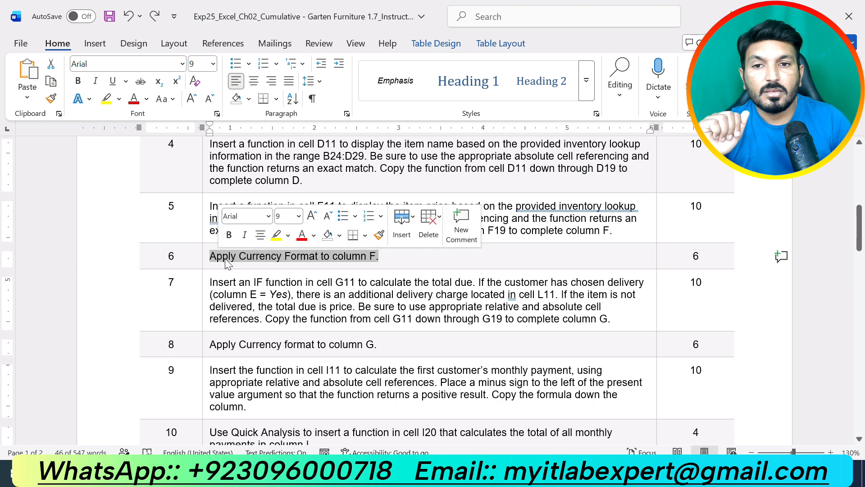
{"action": "left_click", "coordinate": [273, 237]}
{"action": "scroll", "coordinate": [274, 239], "scroll_direction": "up", "scroll_amount": 2}
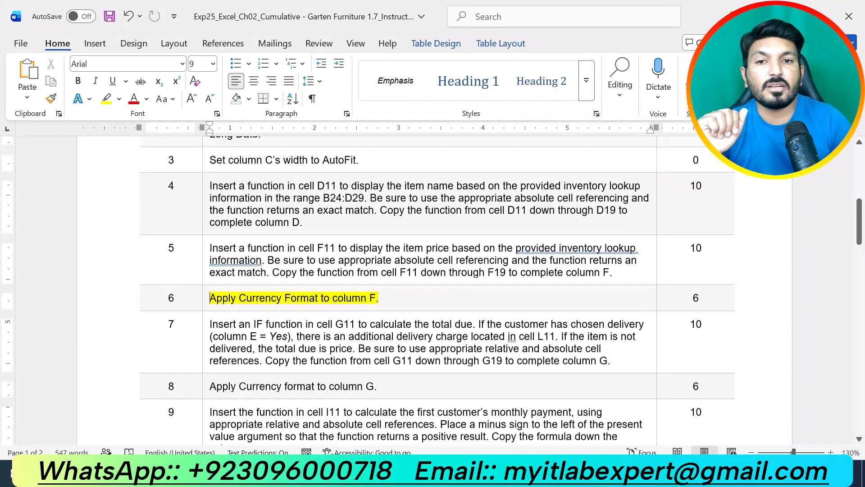
{"action": "scroll", "coordinate": [442, 321], "scroll_direction": "down", "scroll_amount": 4}
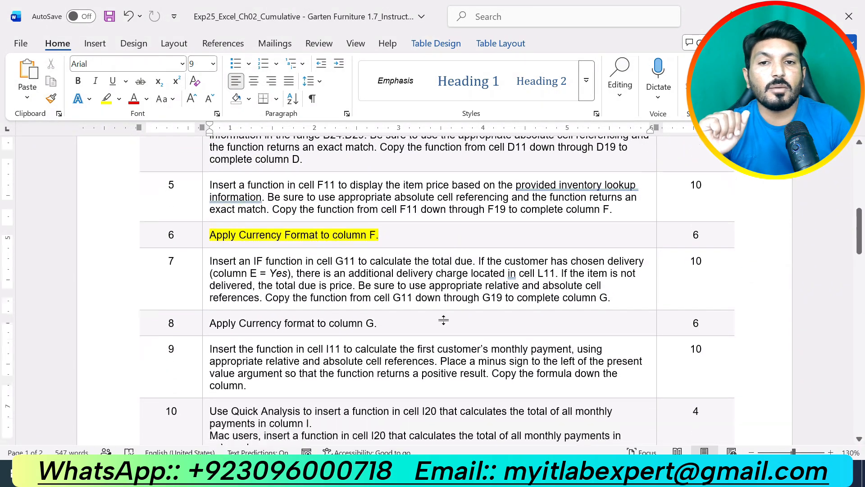
- Switch to the Excel workbook and apply the Currency number format to the prices in F11:F19
{"action": "left_click", "coordinate": [787, 17]}
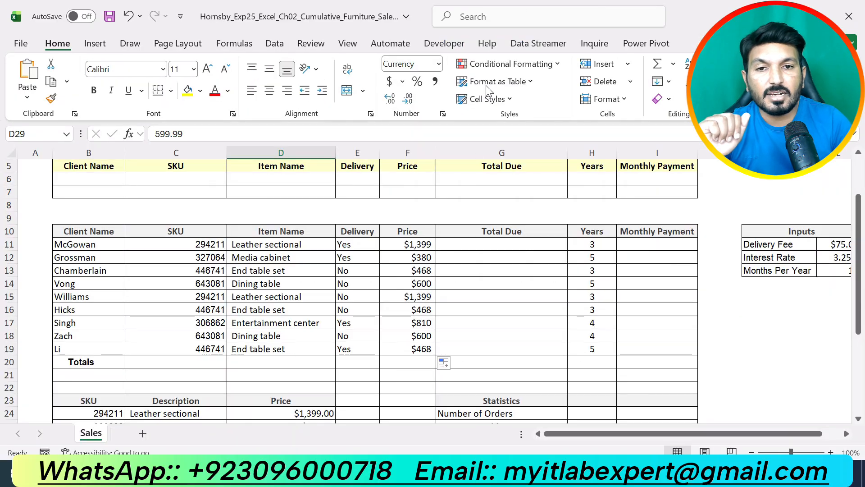
{"action": "left_click_drag", "start_coordinate": [413, 244], "coordinate": [420, 350]}
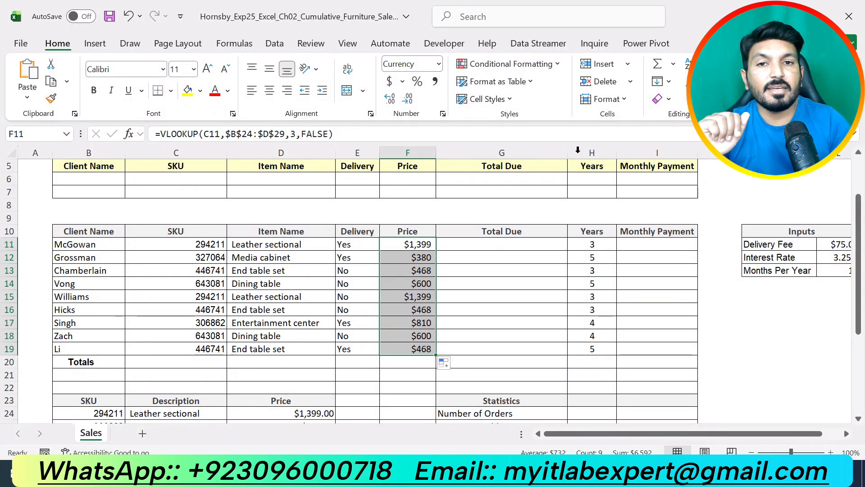
{"action": "left_click", "coordinate": [443, 114]}
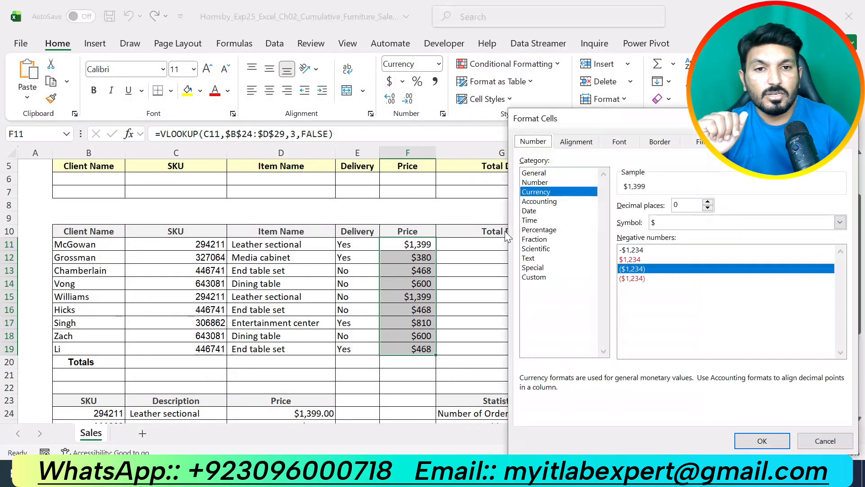
{"action": "left_click", "coordinate": [551, 191]}
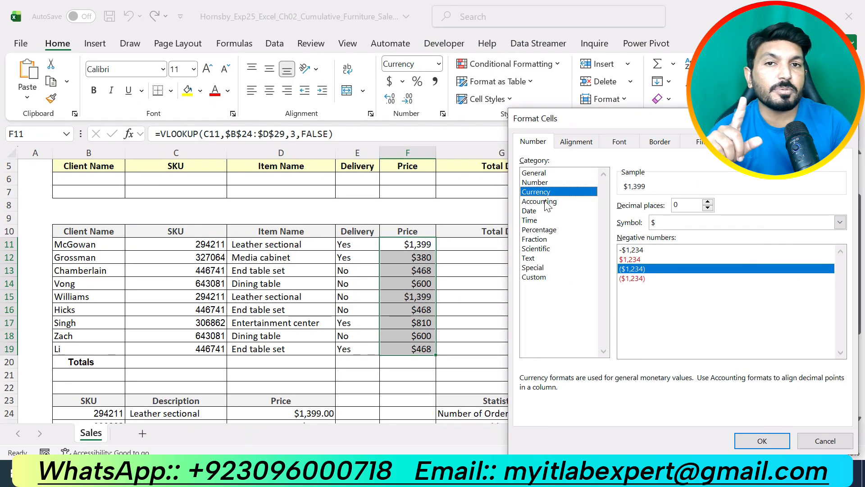
{"action": "left_click", "coordinate": [760, 442]}
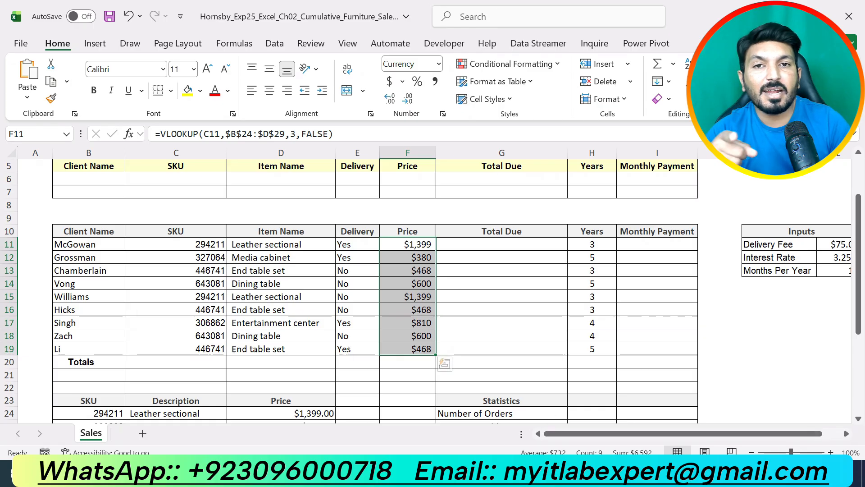
- Return to the Word instructions, undo the highlight on instruction 6, and highlight instruction 7 about the IF function in G11
{"action": "key", "text": "alt+Tab"}
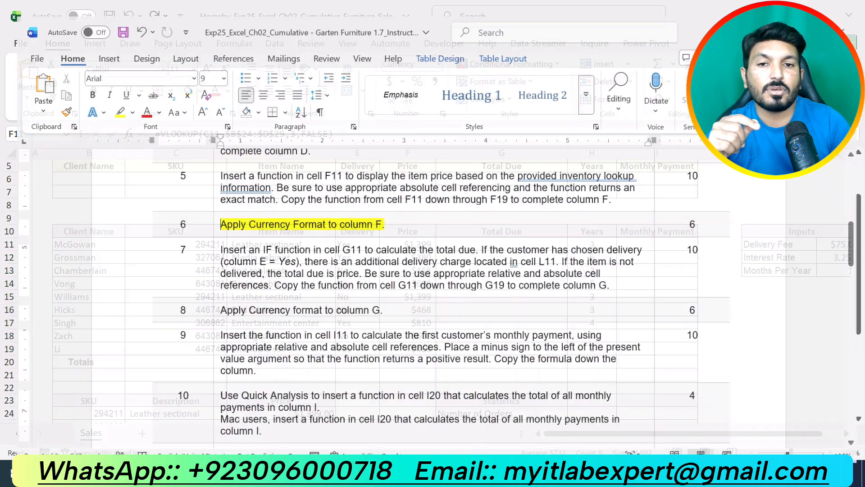
{"action": "key", "text": "ctrl+z"}
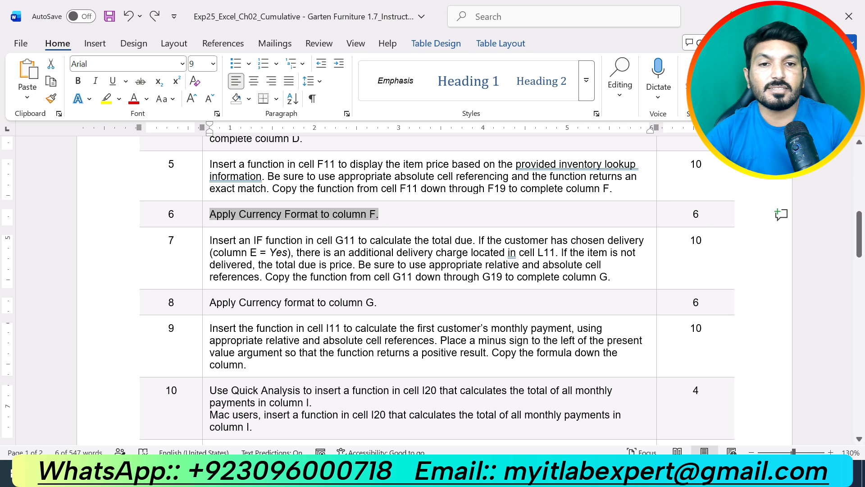
{"action": "left_click_drag", "start_coordinate": [612, 277], "coordinate": [270, 231]}
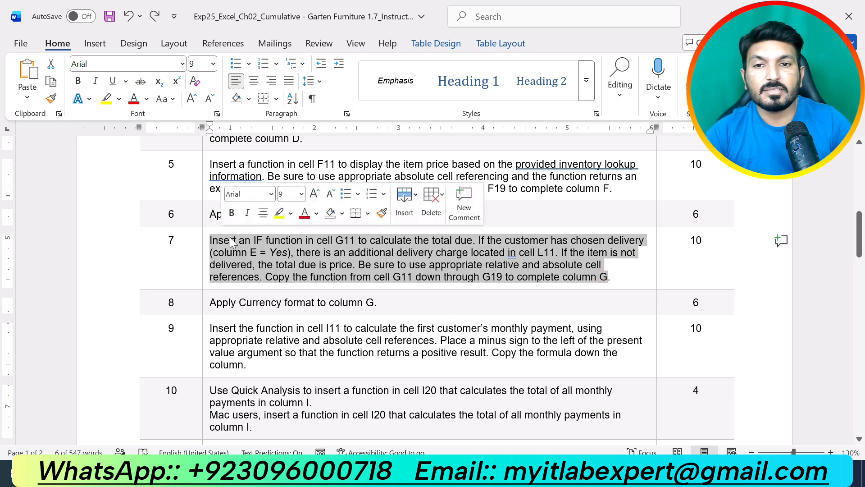
{"action": "left_click", "coordinate": [279, 212]}
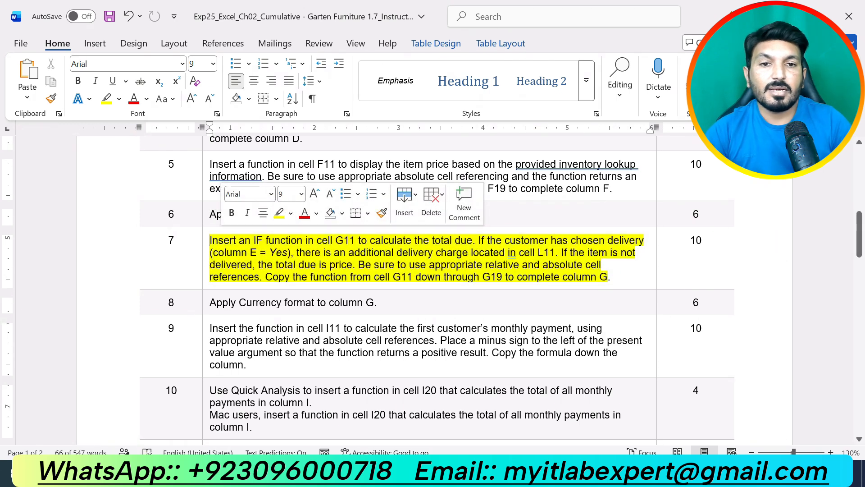
{"action": "left_click", "coordinate": [613, 276]}
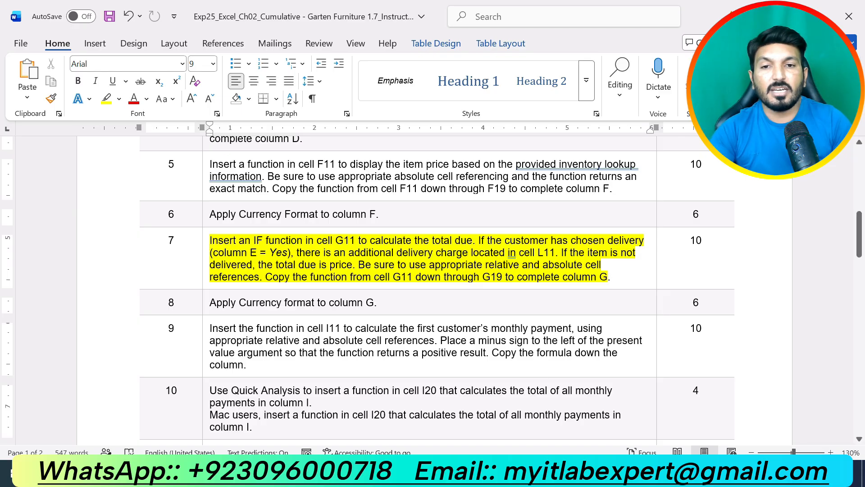
- Compare the Total Due cell G11 and the Delivery cell E11 in Excel with the IF requirements in the Word instructions
{"action": "left_click", "coordinate": [522, 472]}
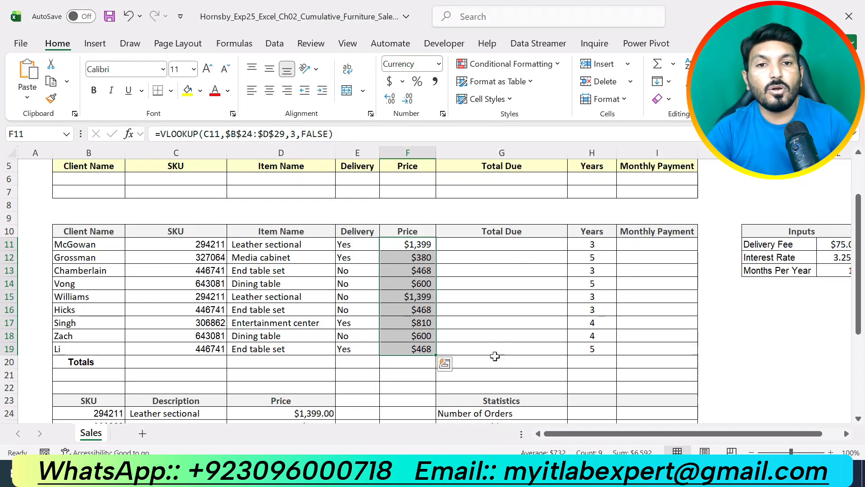
{"action": "left_click", "coordinate": [492, 247]}
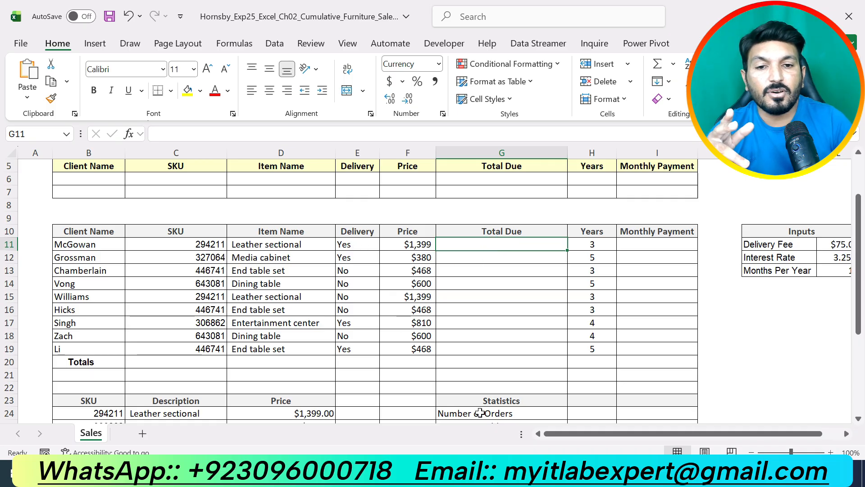
{"action": "key", "text": "alt+Tab"}
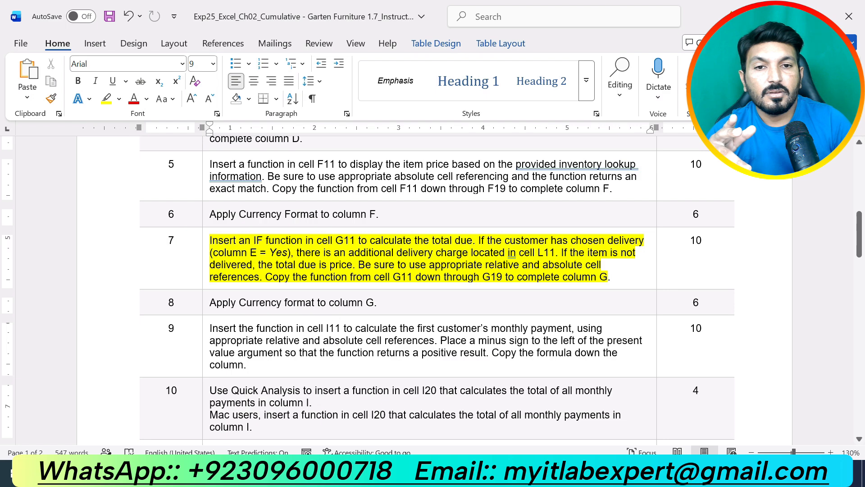
{"action": "key", "text": "alt+Tab"}
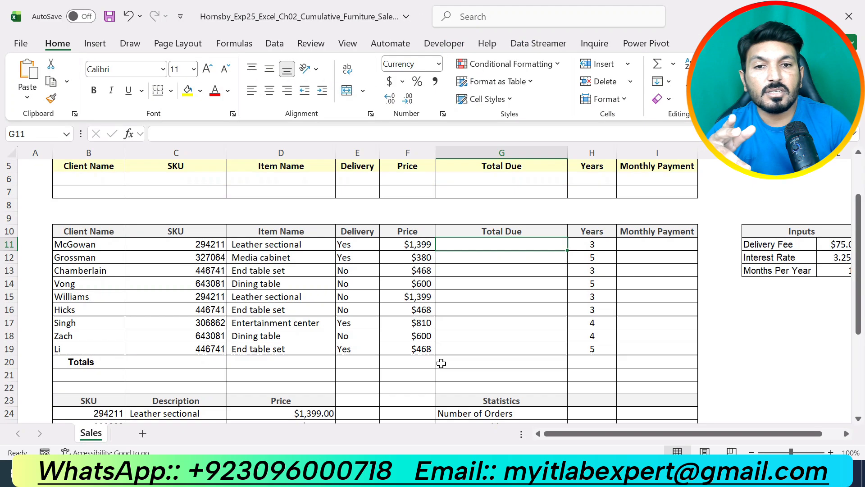
{"action": "left_click", "coordinate": [361, 240]}
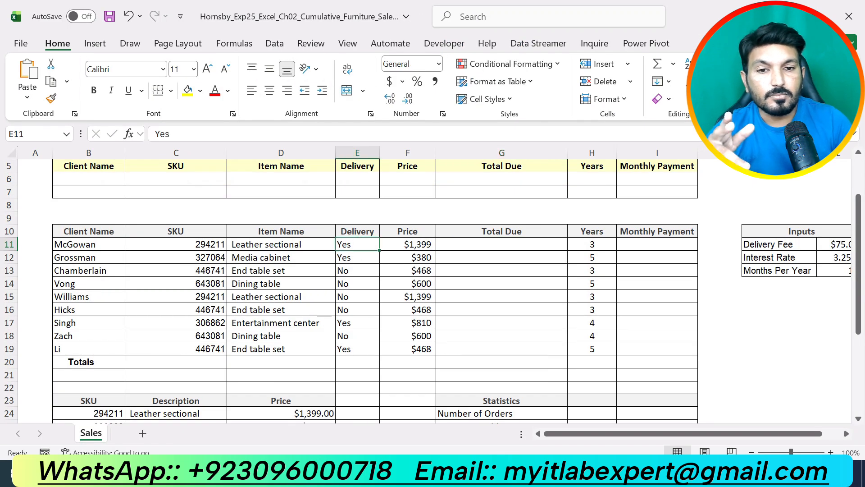
{"action": "key", "text": "alt+Tab"}
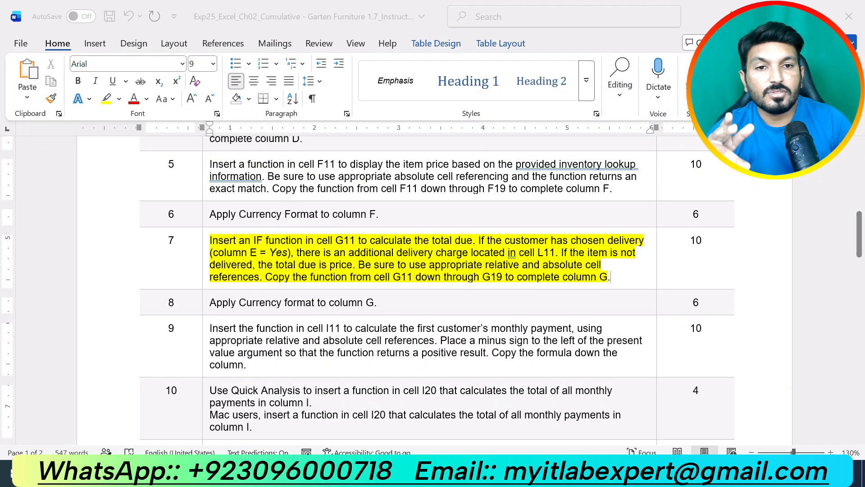
{"action": "key", "text": "alt+Tab"}
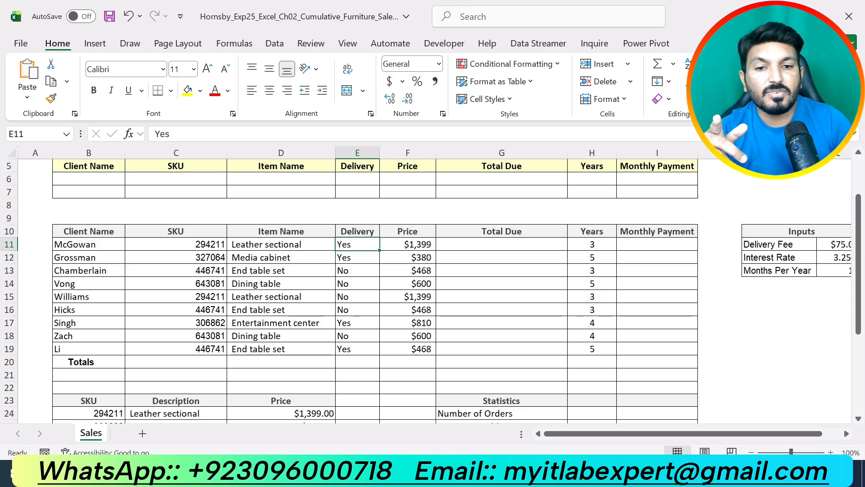
{"action": "key", "text": "alt+Tab"}
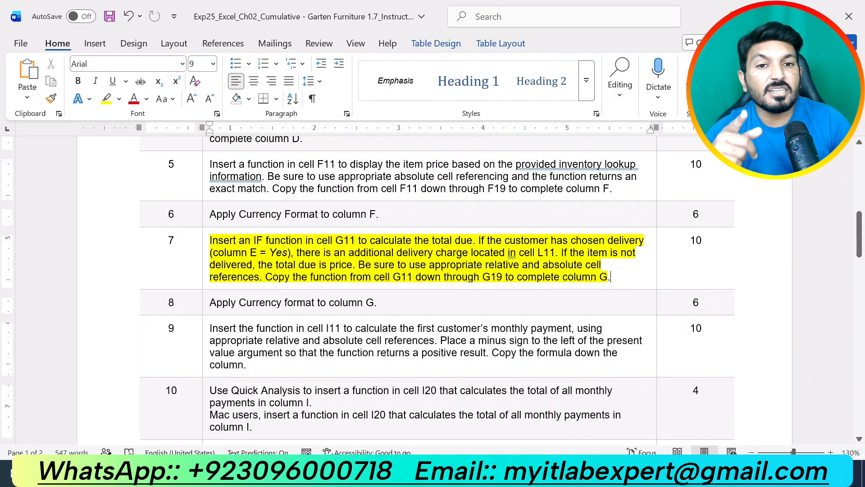
{"action": "key", "text": "alt+Tab"}
- Locate the delivery fee in cell L11 of the Inputs table
{"action": "scroll", "coordinate": [338, 360], "scroll_direction": "down", "scroll_amount": 2}
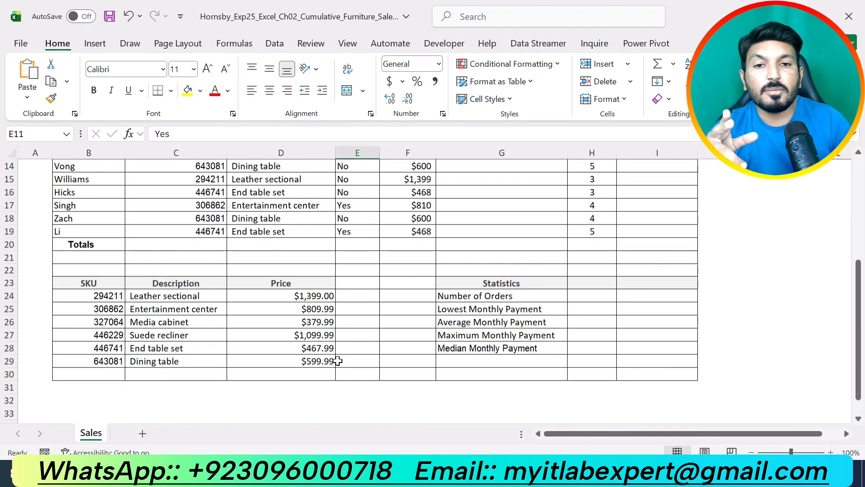
{"action": "scroll", "coordinate": [342, 361], "scroll_direction": "up", "scroll_amount": 1}
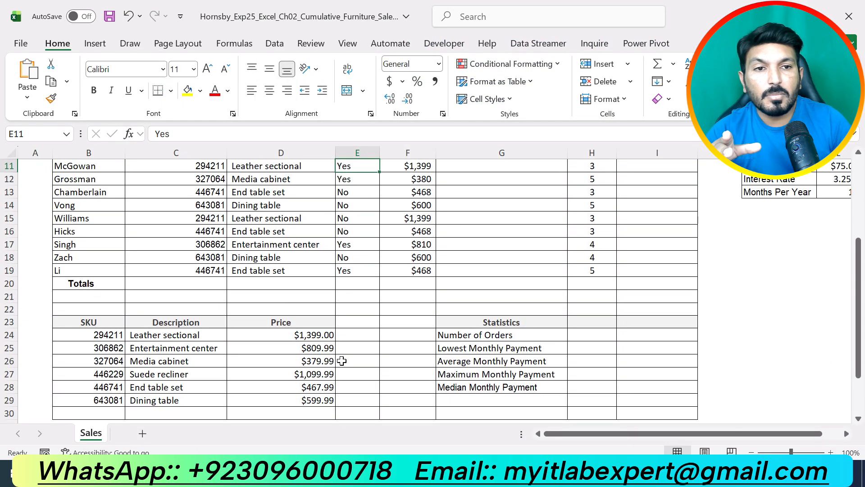
{"action": "left_click_drag", "start_coordinate": [596, 436], "coordinate": [615, 436]}
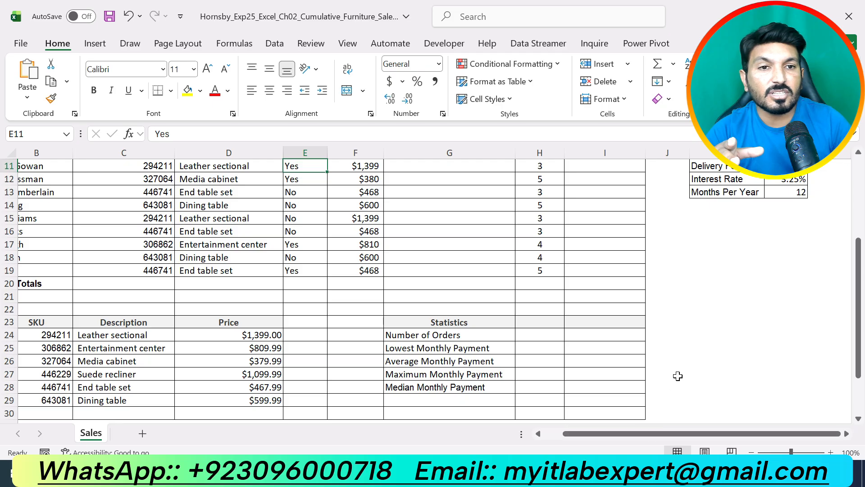
{"action": "scroll", "coordinate": [677, 376], "scroll_direction": "up", "scroll_amount": 2}
{"action": "left_click", "coordinate": [777, 246]}
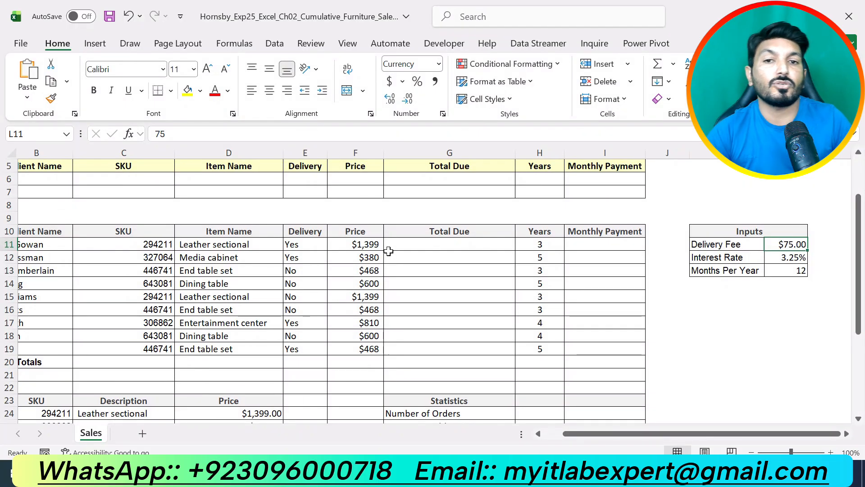
- Start an IF function in cell G11 and open its Function Arguments dialog, placed clear of the Delivery and Price columns
{"action": "left_click", "coordinate": [411, 244]}
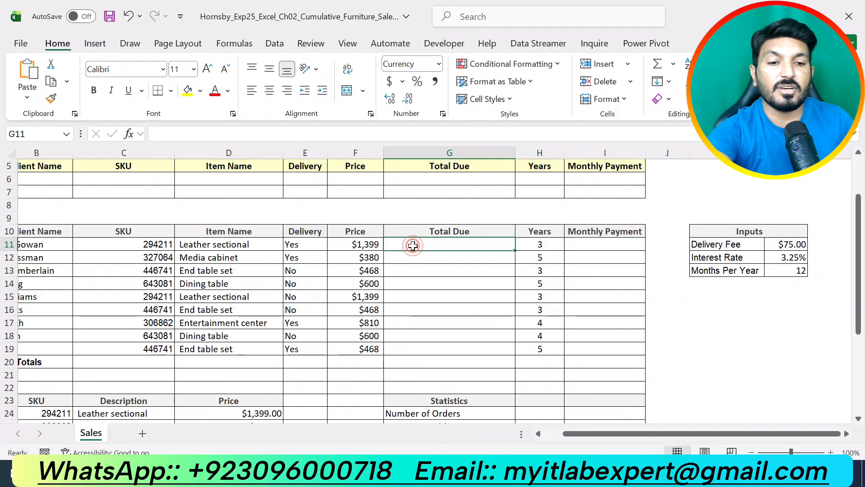
{"action": "type", "text": "=IF"}
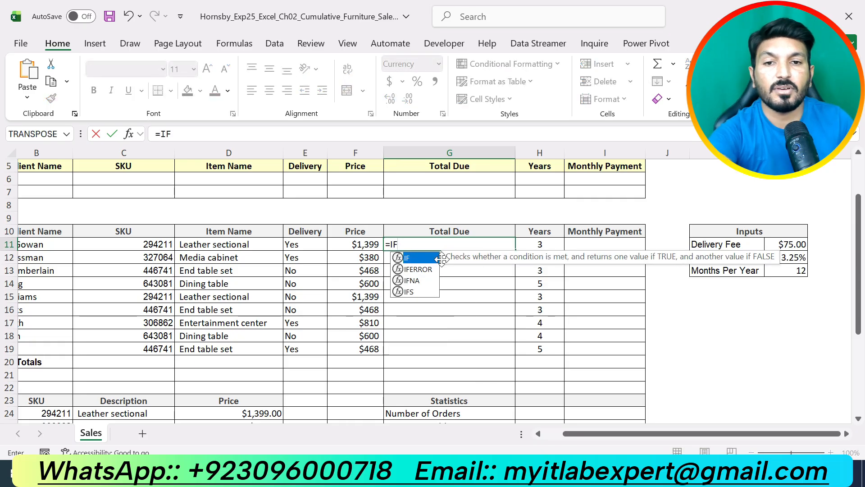
{"action": "double_click", "coordinate": [420, 256]}
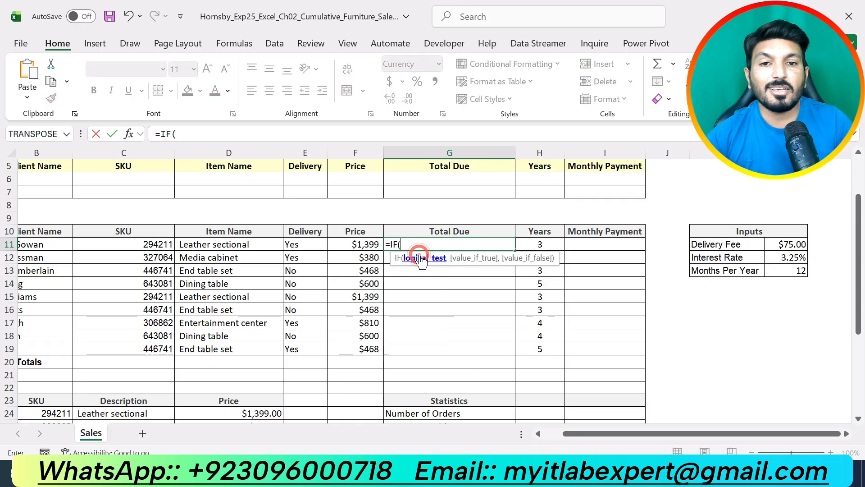
{"action": "left_click", "coordinate": [129, 134]}
{"action": "left_click_drag", "start_coordinate": [639, 197], "coordinate": [685, 196]}
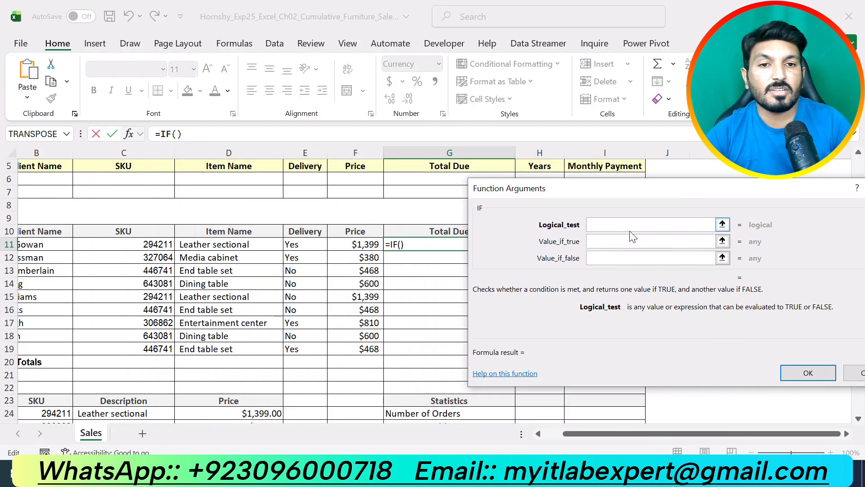
- Set the IF function's logical test to E11="Yes"
{"action": "left_click", "coordinate": [626, 225]}
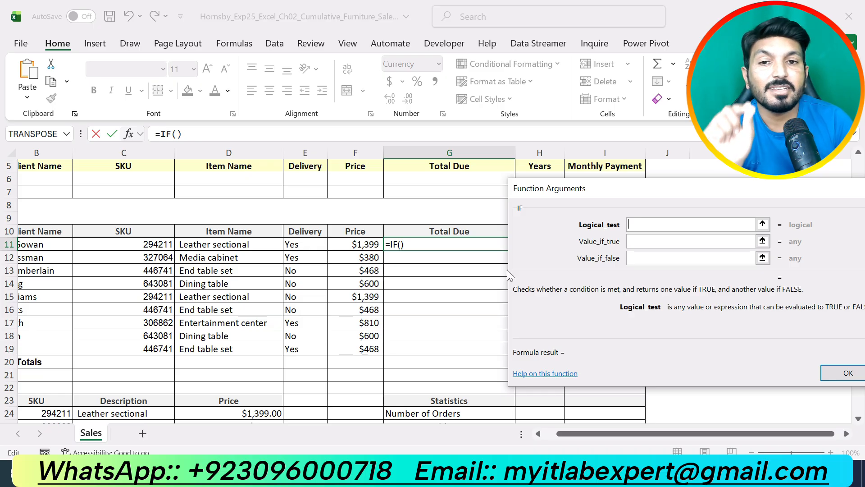
{"action": "left_click", "coordinate": [316, 246]}
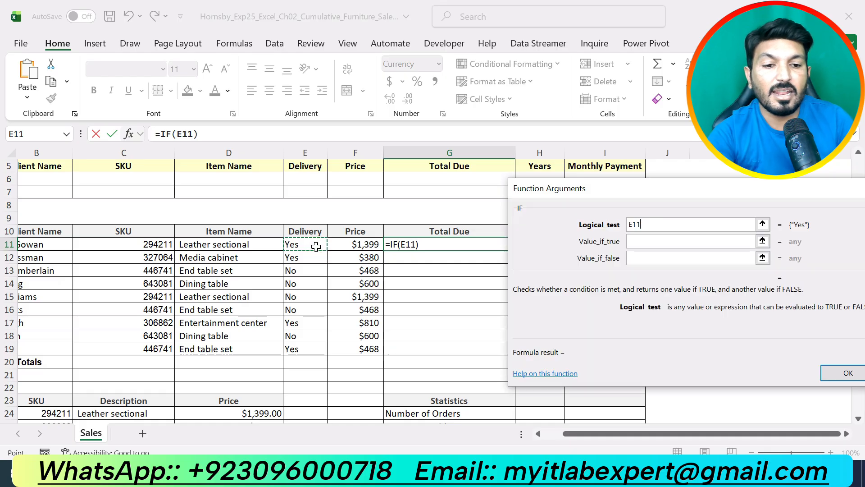
{"action": "type", "text": "="}
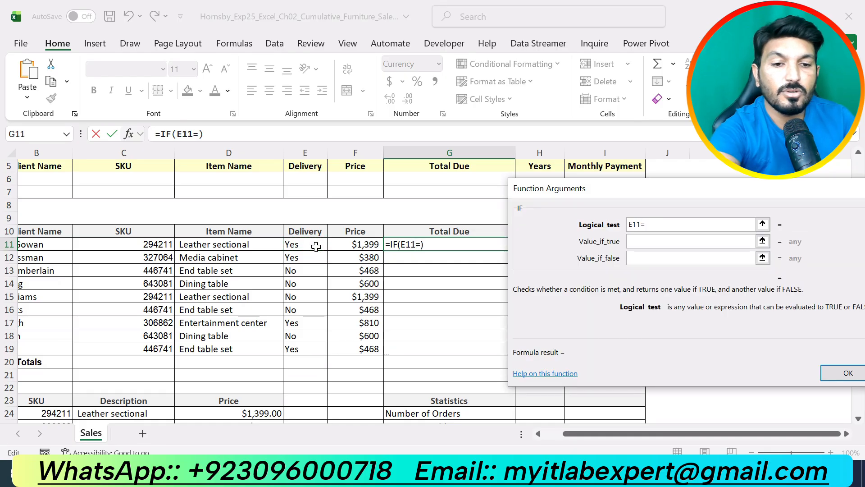
{"action": "type", "text": "\"y"}
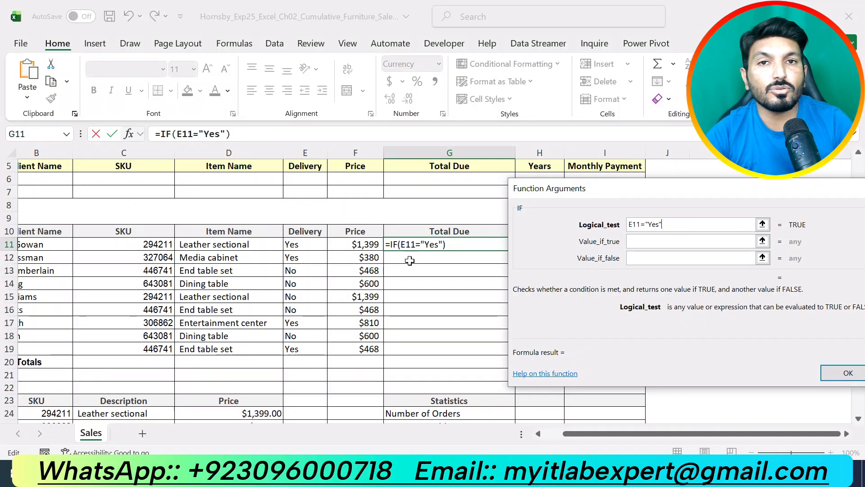
- Set the IF function's Value_if_true to F11+L11, moving the dialog clear of the Inputs table
{"action": "left_click", "coordinate": [638, 242]}
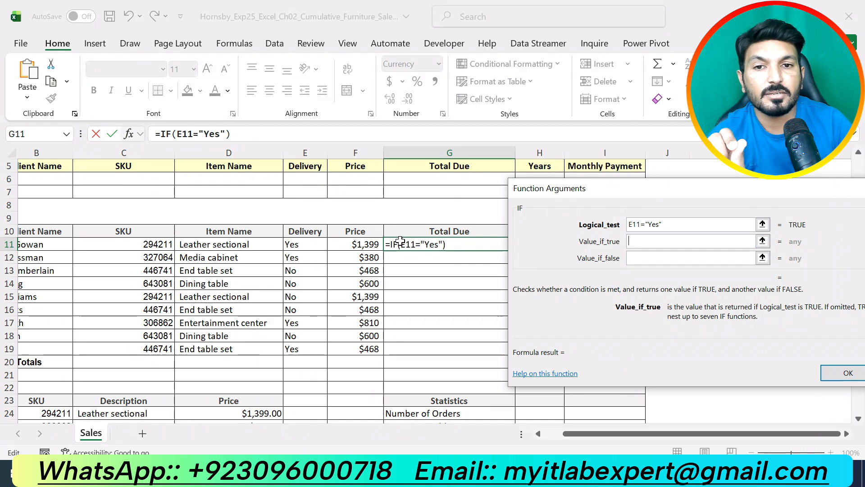
{"action": "left_click", "coordinate": [369, 244]}
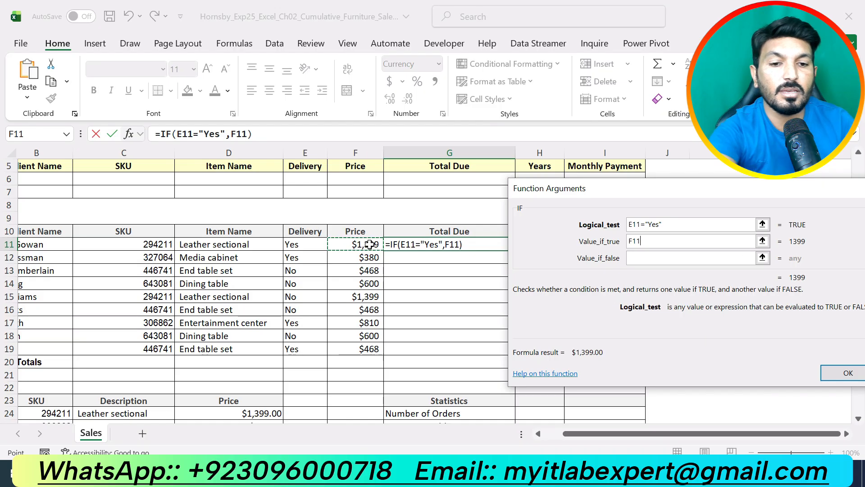
{"action": "type", "text": "+"}
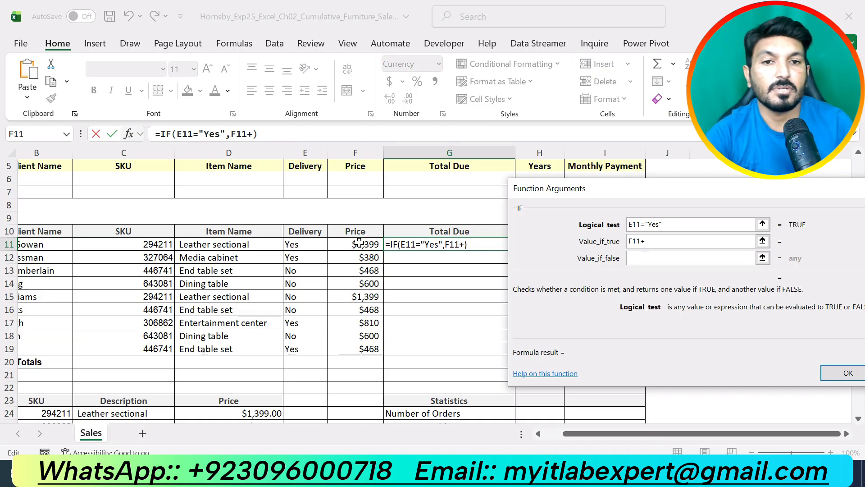
{"action": "left_click_drag", "start_coordinate": [675, 195], "coordinate": [509, 287]}
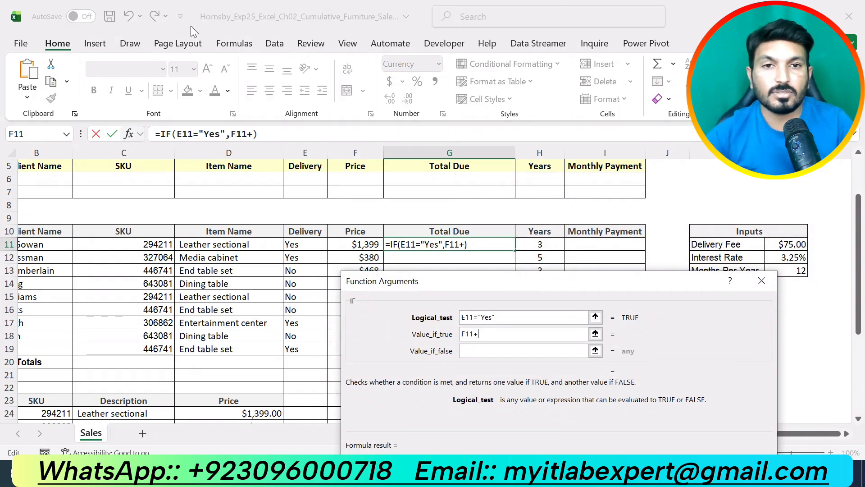
{"action": "left_click", "coordinate": [787, 244]}
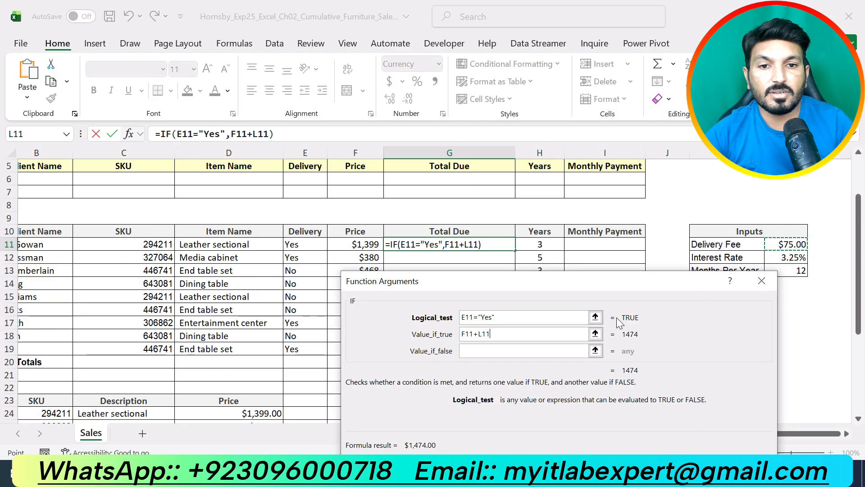
- Make the delivery fee reference in Value_if_true absolute so the argument reads F11+$L$11
{"action": "left_click", "coordinate": [482, 334]}
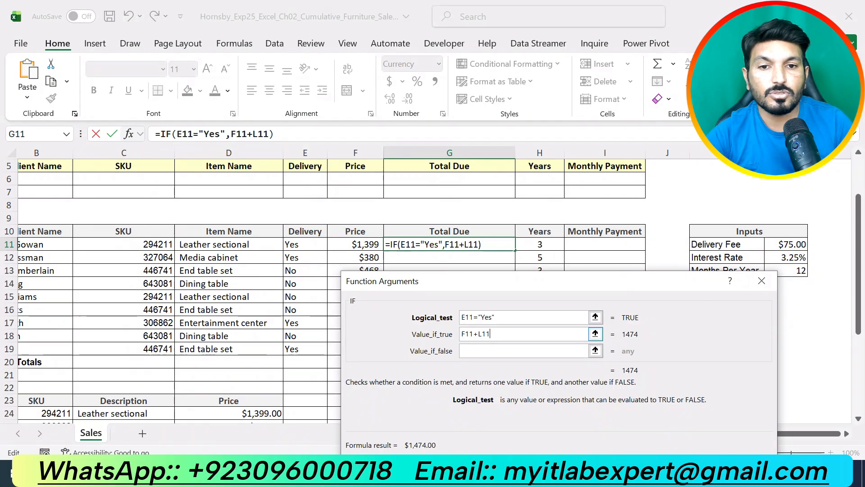
{"action": "key", "text": "Left"}
{"action": "key", "text": "Left"}
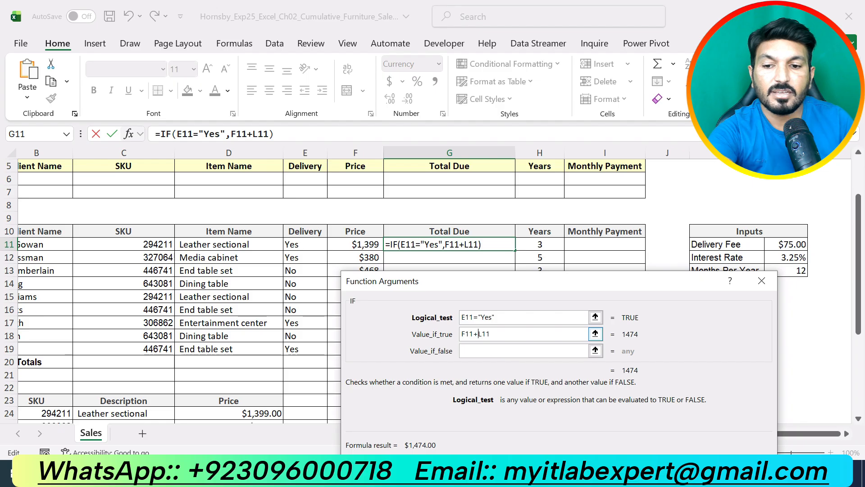
{"action": "type", "text": "$"}
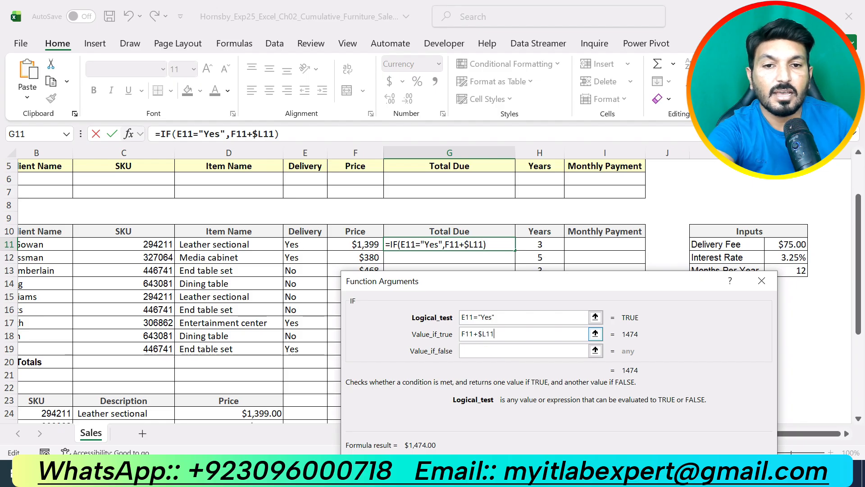
{"action": "key", "text": "Right"}
{"action": "type", "text": "$"}
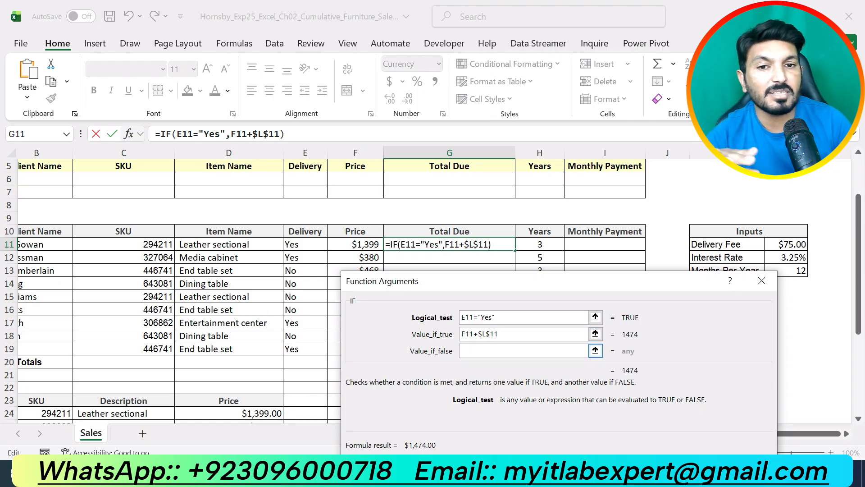
- Set Value_if_false to F11 and confirm the IF function in cell G11
{"action": "left_click", "coordinate": [477, 353]}
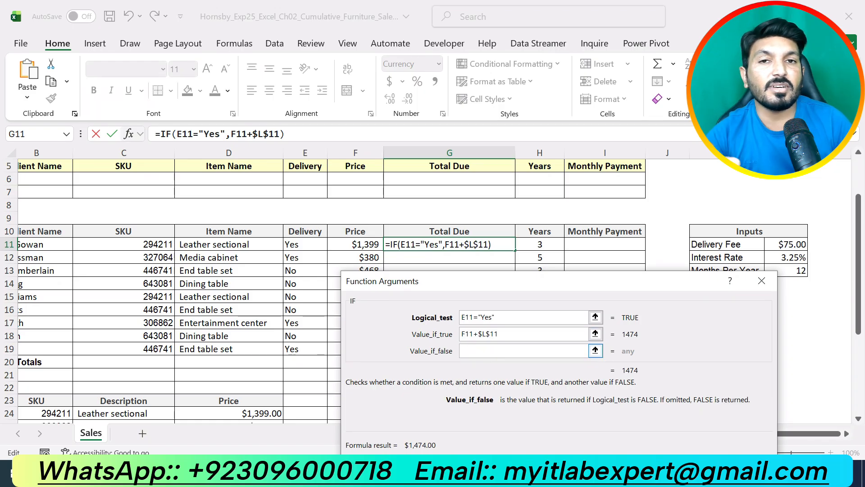
{"action": "left_click", "coordinate": [360, 244]}
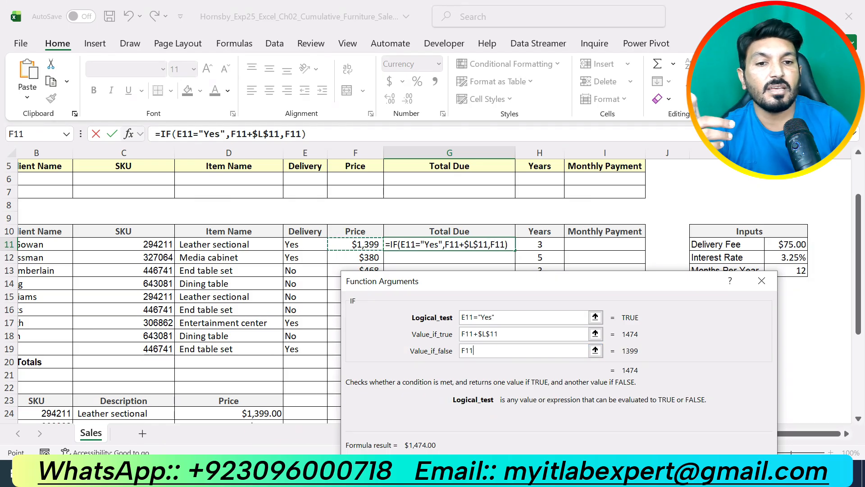
{"action": "key", "text": "Return"}
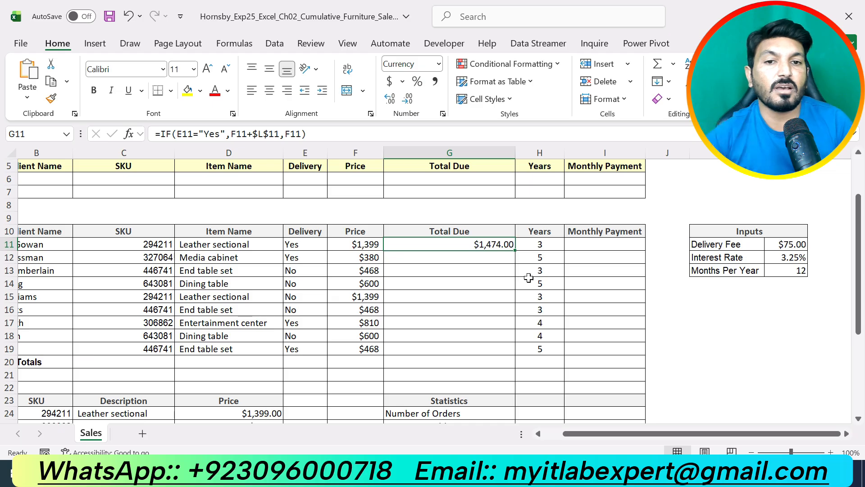
- Check instruction 7 in Word, then copy the IF formula in Excel from G11 down through G19
{"action": "key", "text": "alt+Tab"}
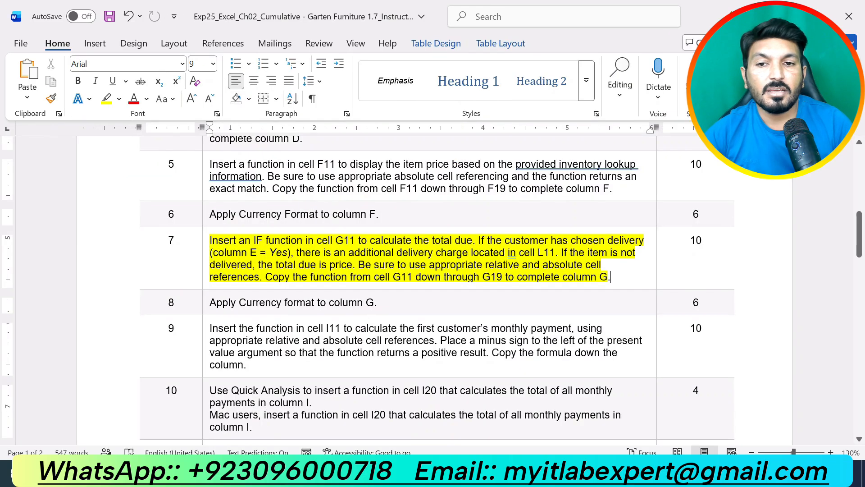
{"action": "key", "text": "alt+Tab"}
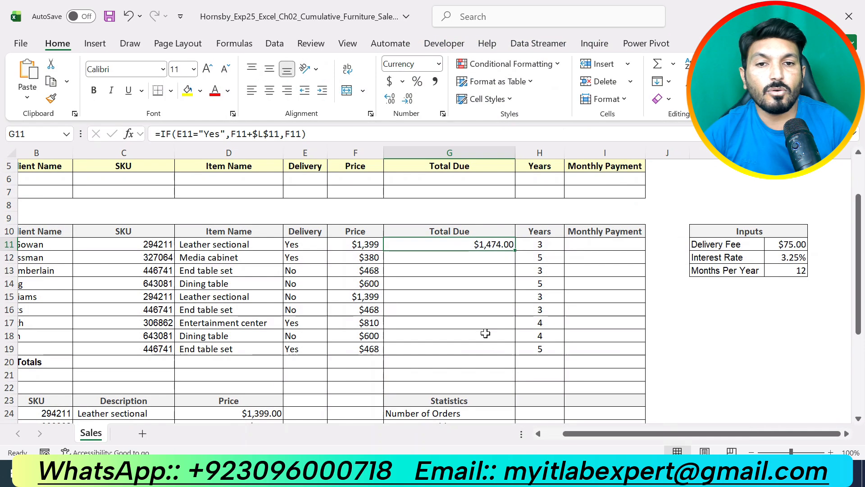
{"action": "left_click_drag", "start_coordinate": [515, 250], "coordinate": [517, 350]}
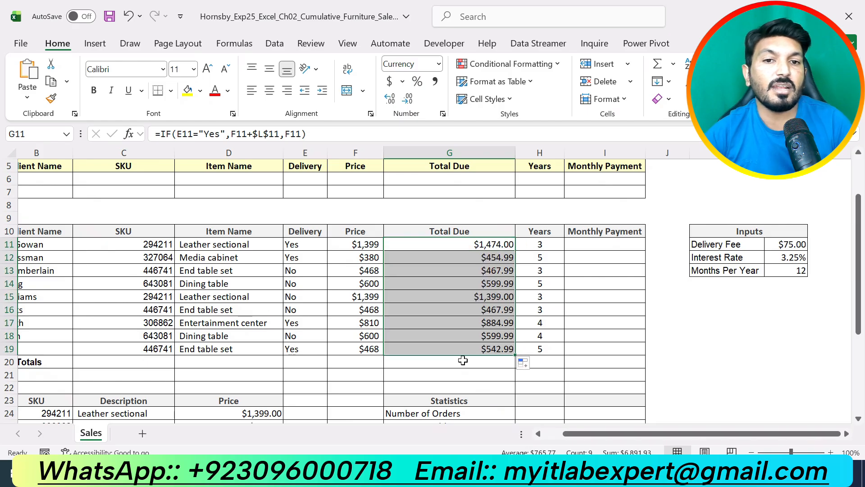
- In the Word instructions, undo the highlight on instruction 7 and highlight instruction 8 in yellow
{"action": "key", "text": "alt+Tab"}
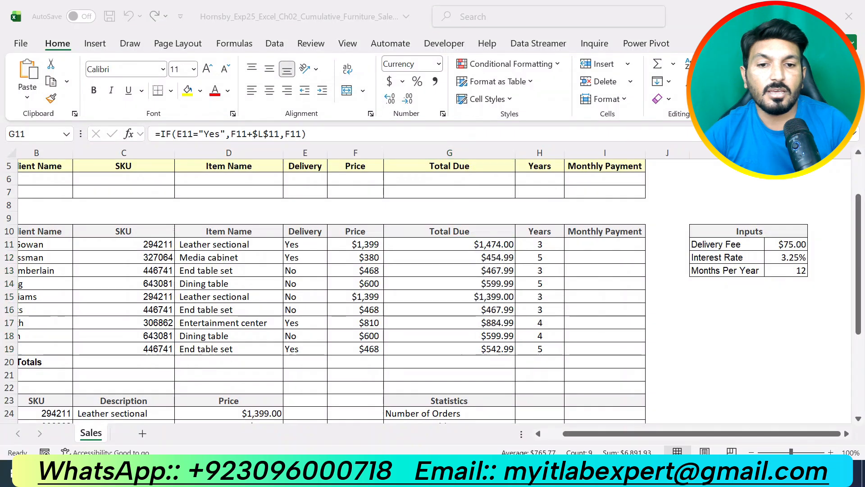
{"action": "key", "text": "ctrl+z"}
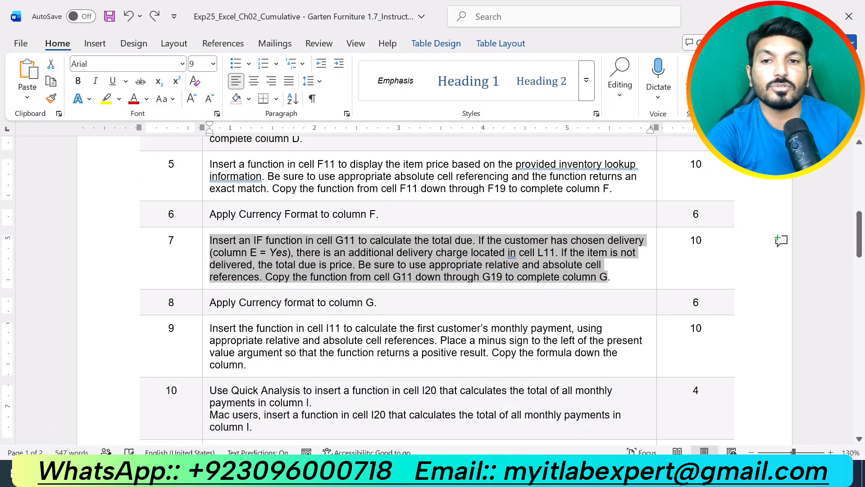
{"action": "left_click_drag", "start_coordinate": [380, 302], "coordinate": [210, 302]}
{"action": "left_click", "coordinate": [285, 280]}
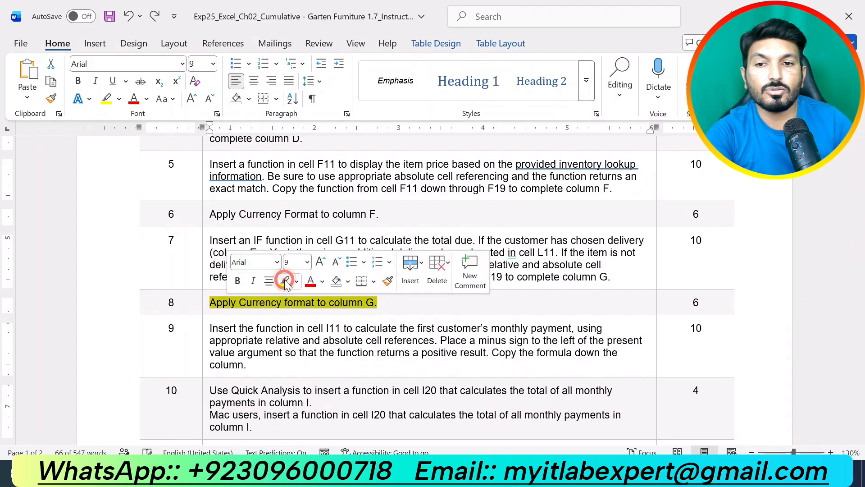
- In Excel, apply the Currency format with 2 decimal places and the $ symbol to G11:G19
{"action": "key", "text": "alt+Tab"}
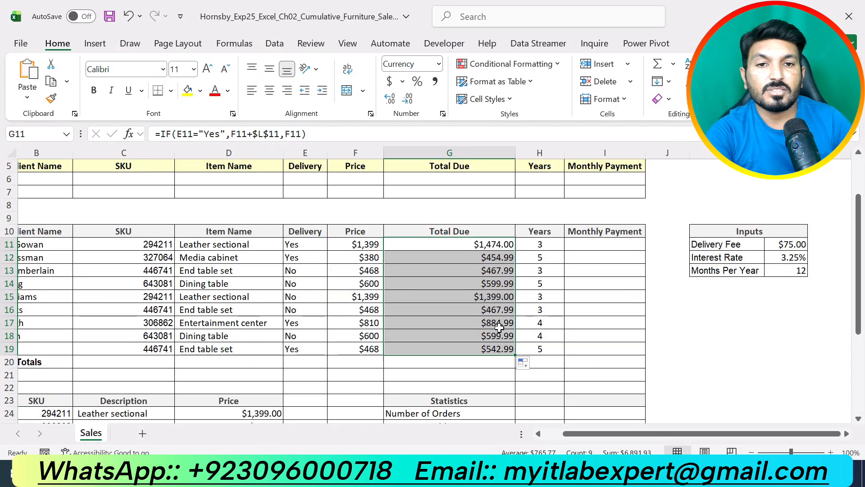
{"action": "left_click_drag", "start_coordinate": [506, 245], "coordinate": [496, 346]}
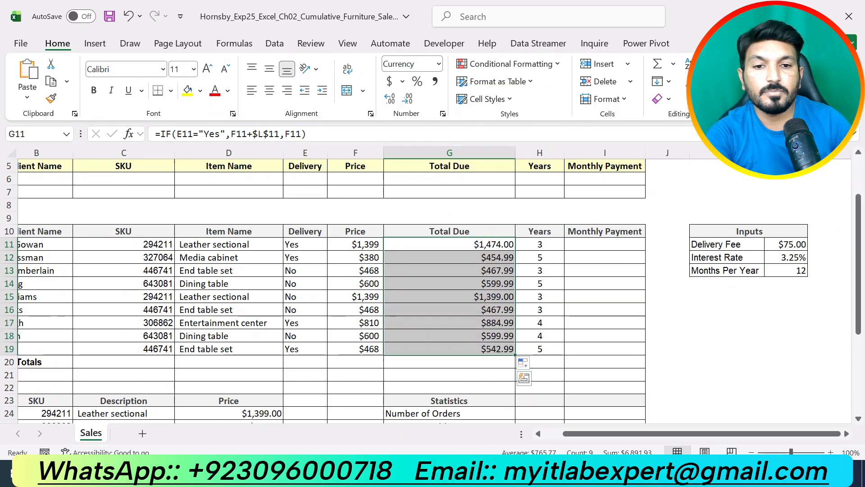
{"action": "key", "text": "alt+Tab"}
{"action": "key", "text": "alt+Tab"}
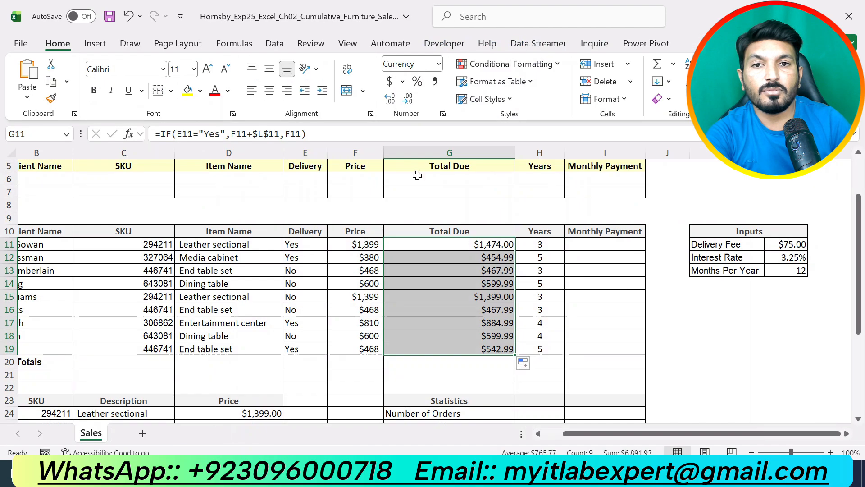
{"action": "left_click", "coordinate": [443, 113]}
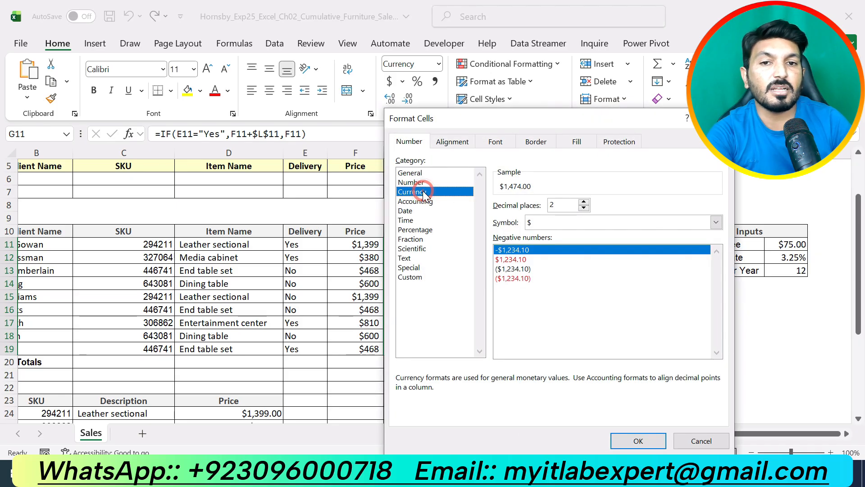
{"action": "left_click", "coordinate": [638, 441]}
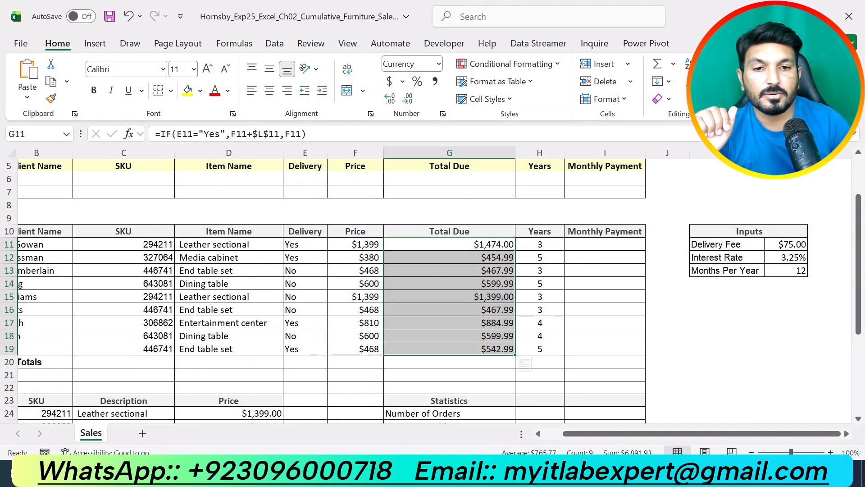
- In the Word instructions, undo the highlight on instruction 8 and highlight instruction 9 in yellow
{"action": "key", "text": "alt+Tab"}
{"action": "scroll", "coordinate": [468, 286], "scroll_direction": "down", "scroll_amount": 8}
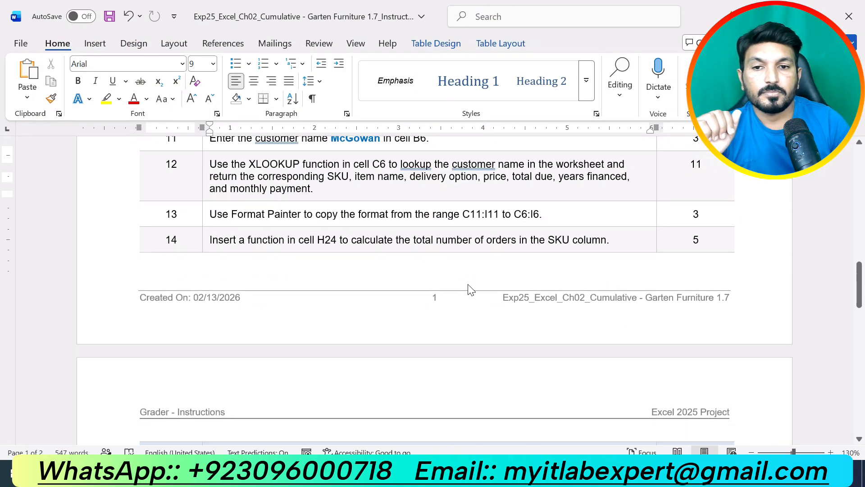
{"action": "scroll", "coordinate": [468, 289], "scroll_direction": "down", "scroll_amount": 5}
{"action": "scroll", "coordinate": [469, 286], "scroll_direction": "up", "scroll_amount": 12}
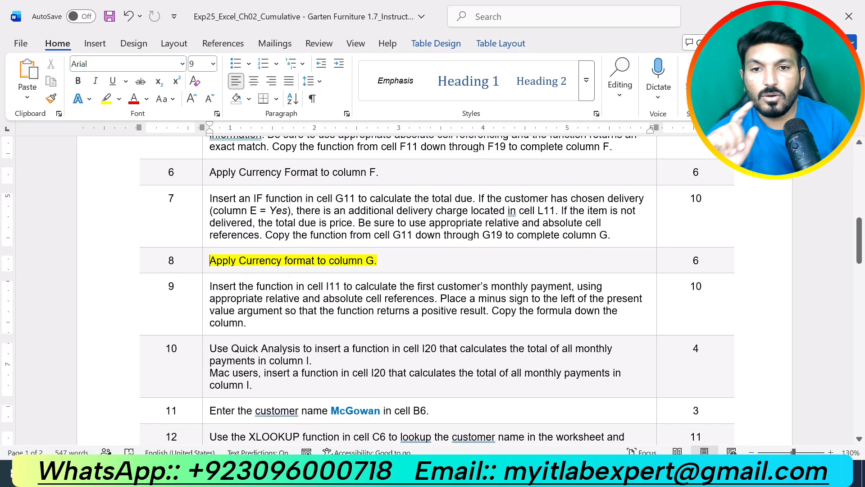
{"action": "key", "text": "ctrl+z"}
{"action": "left_click_drag", "start_coordinate": [288, 323], "coordinate": [260, 298]}
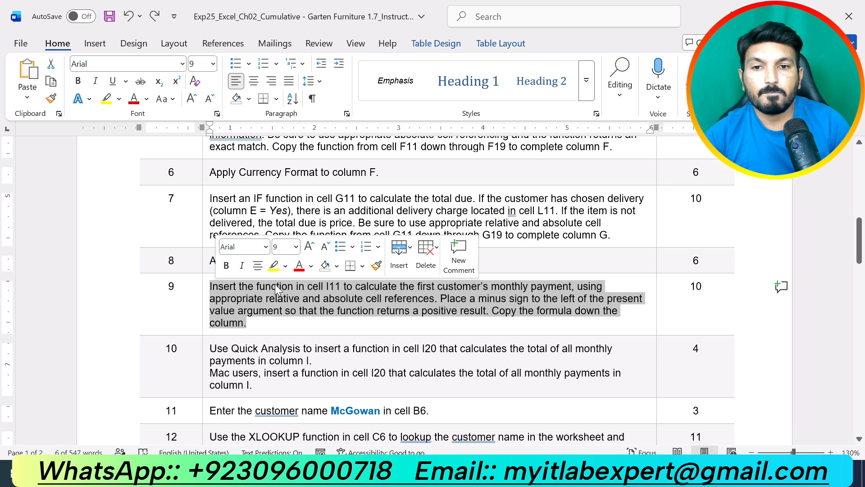
{"action": "left_click", "coordinate": [273, 265]}
{"action": "left_click", "coordinate": [296, 310]}
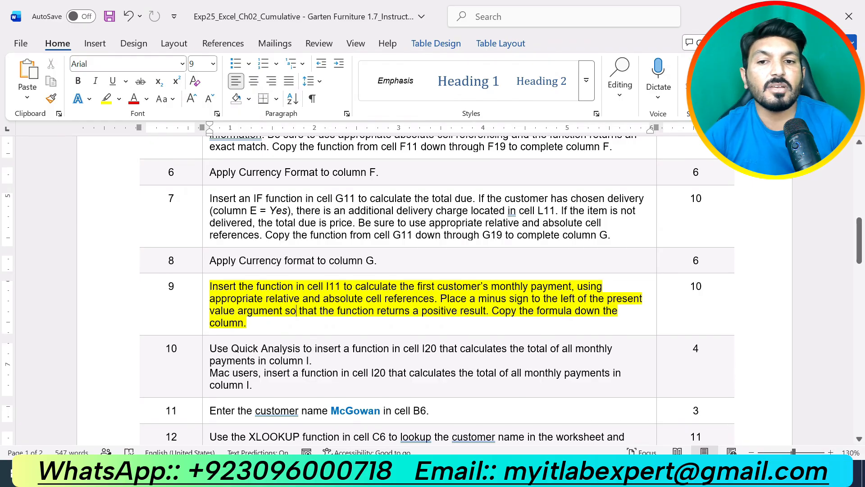
{"action": "key", "text": "ctrl+z"}
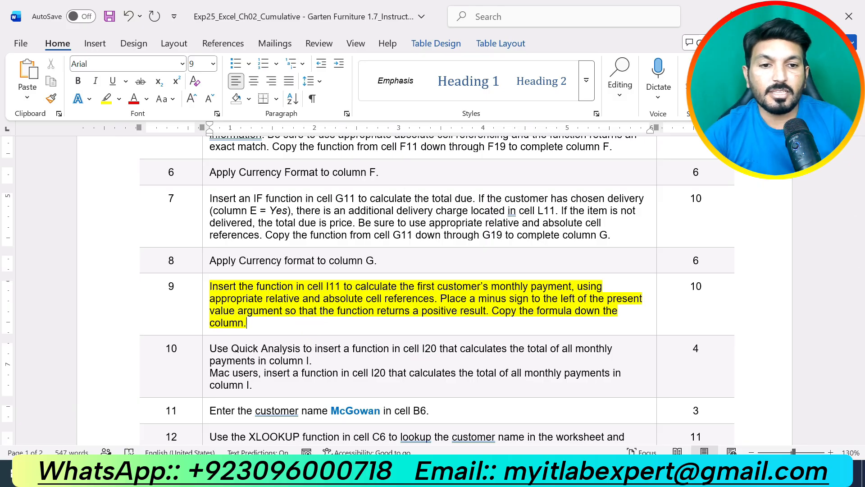
- In Excel, start a PMT function in cell I11 and open its Function Arguments dialog, placed clear of the Years column and Inputs table
{"action": "key", "text": "alt+Tab"}
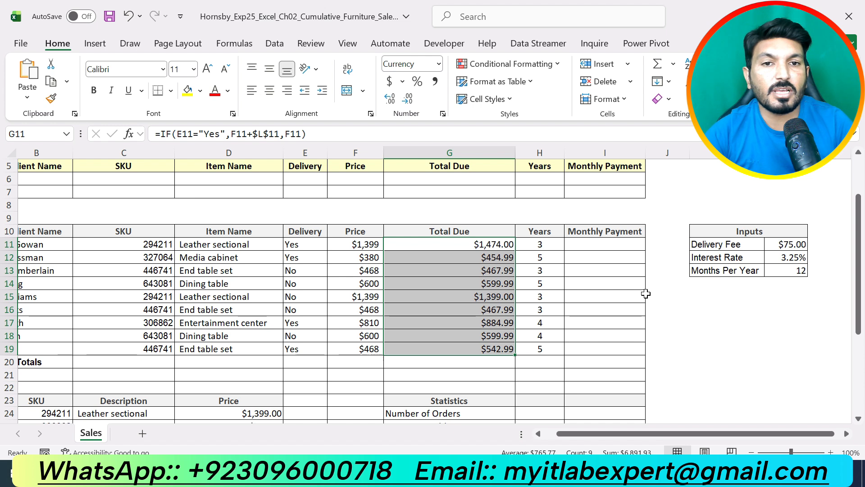
{"action": "left_click", "coordinate": [601, 246]}
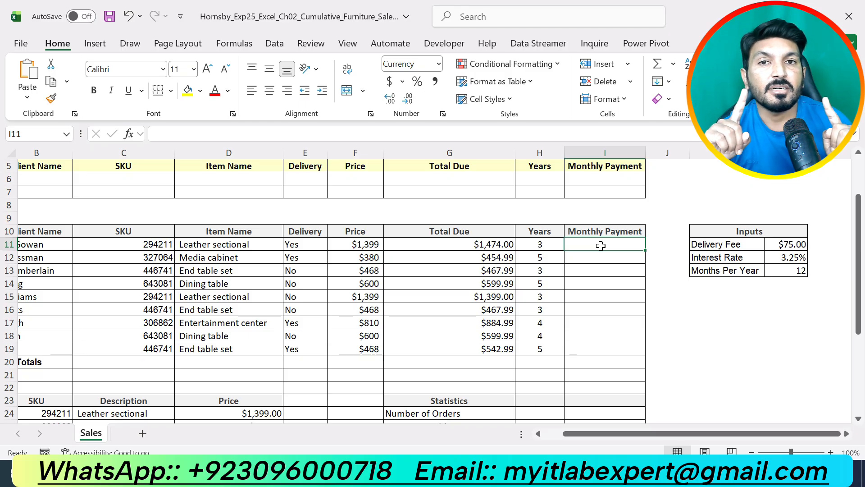
{"action": "type", "text": "="}
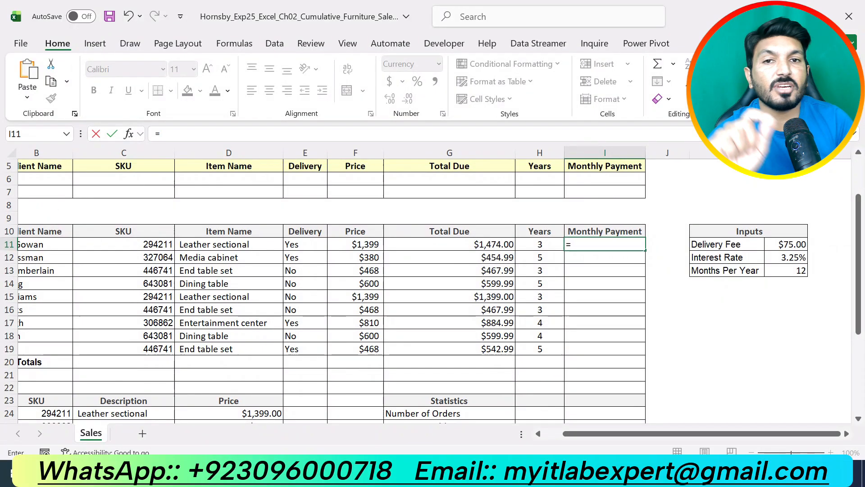
{"action": "type", "text": "PMT"}
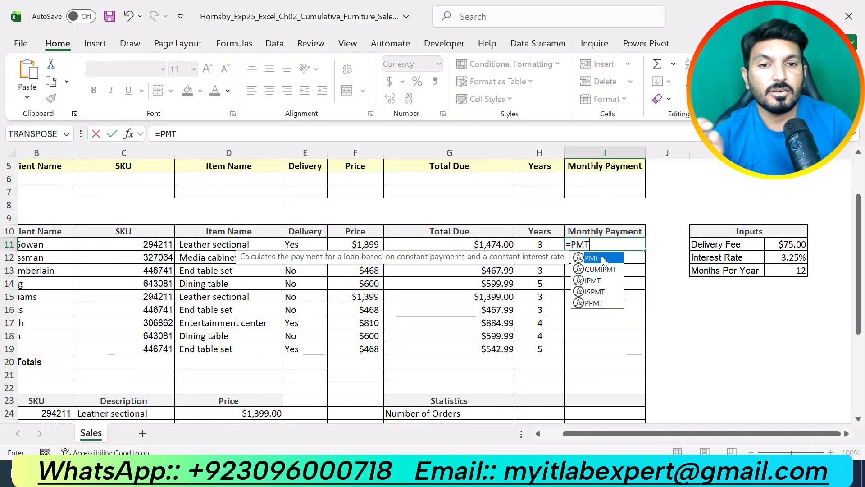
{"action": "left_click", "coordinate": [601, 255]}
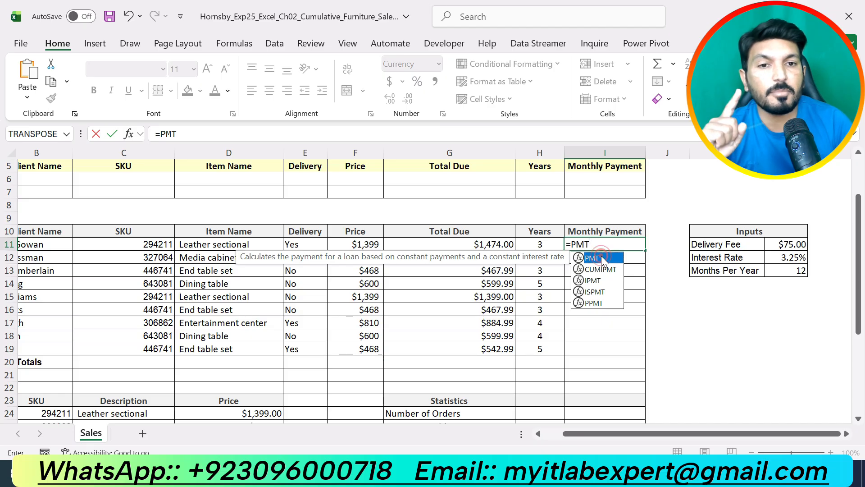
{"action": "double_click", "coordinate": [601, 255]}
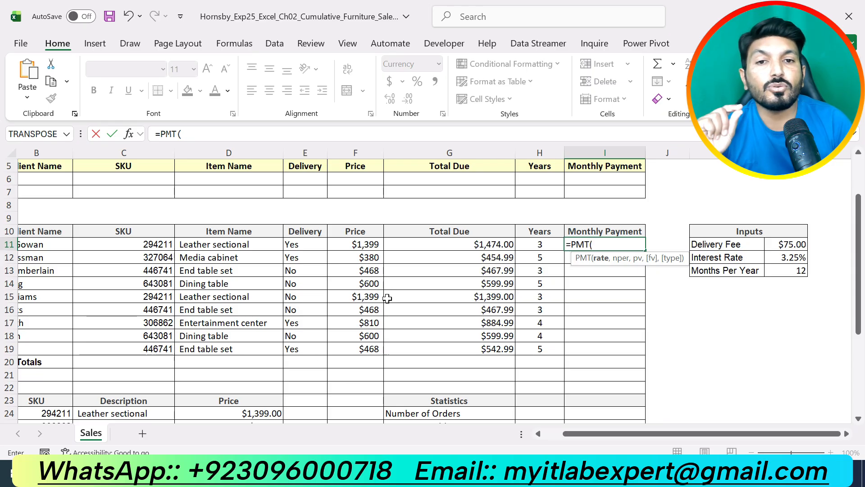
{"action": "left_click", "coordinate": [129, 129]}
{"action": "left_click_drag", "start_coordinate": [280, 191], "coordinate": [330, 137]}
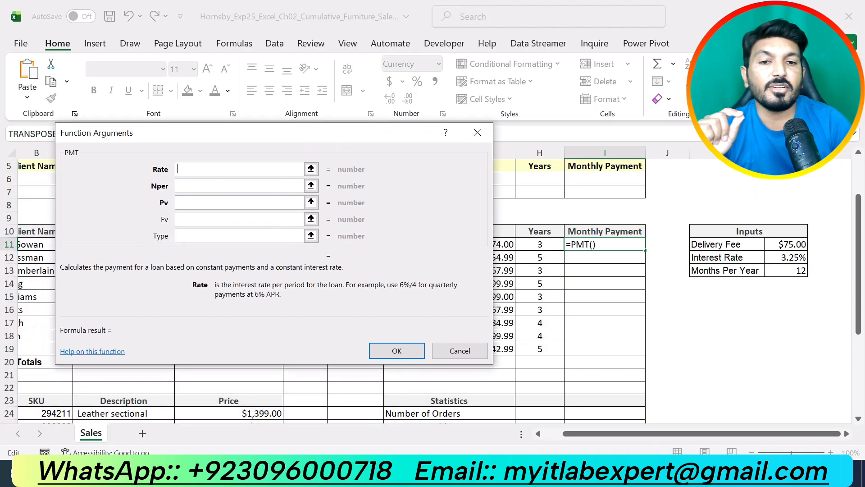
- Set the PMT Rate argument to the Interest Rate cell as the absolute reference $L$12
{"action": "left_click", "coordinate": [792, 262]}
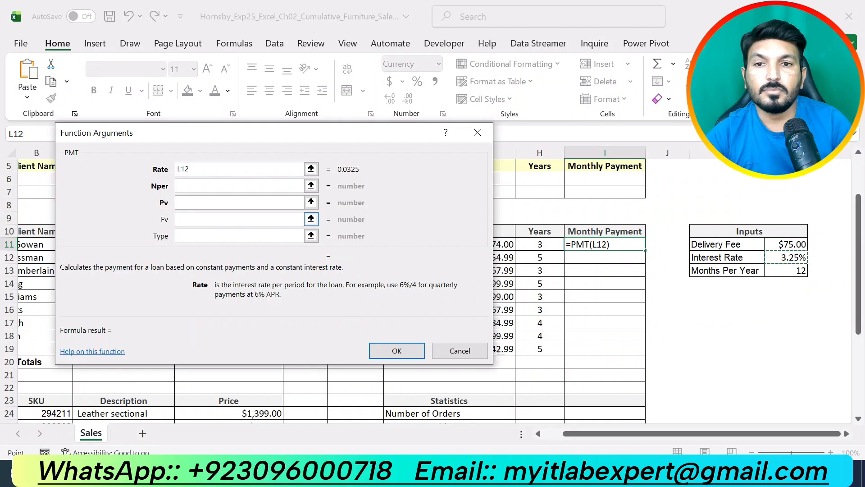
{"action": "left_click", "coordinate": [177, 167]}
{"action": "left_click", "coordinate": [178, 170]}
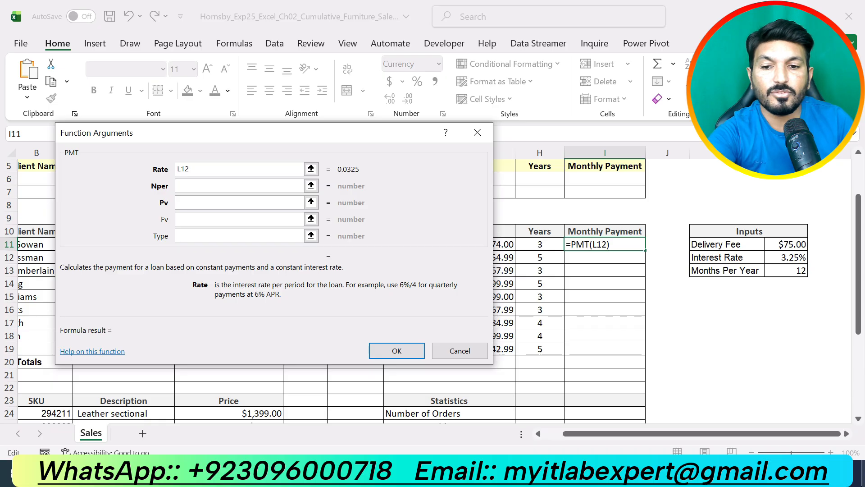
{"action": "type", "text": "$"}
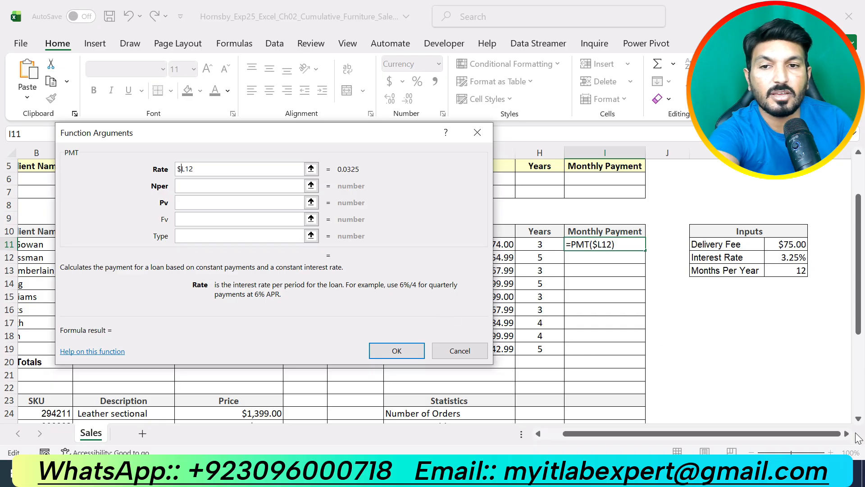
{"action": "key", "text": "Right"}
{"action": "type", "text": "#"}
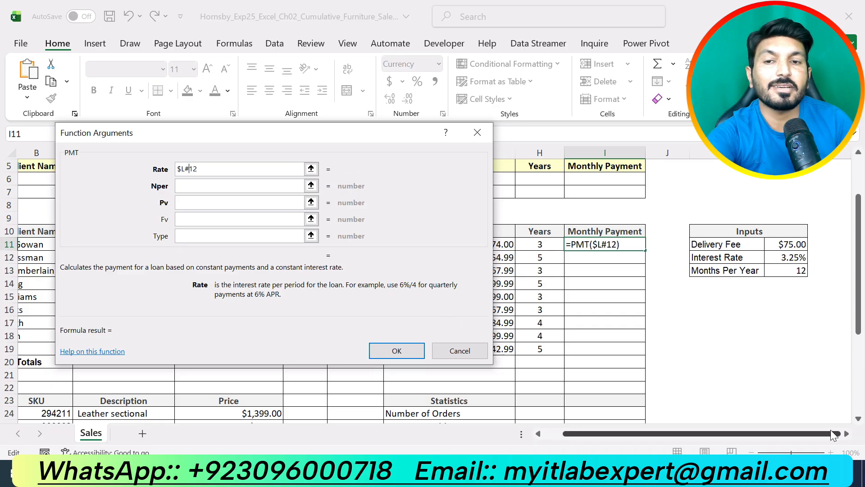
{"action": "key", "text": "BackSpace"}
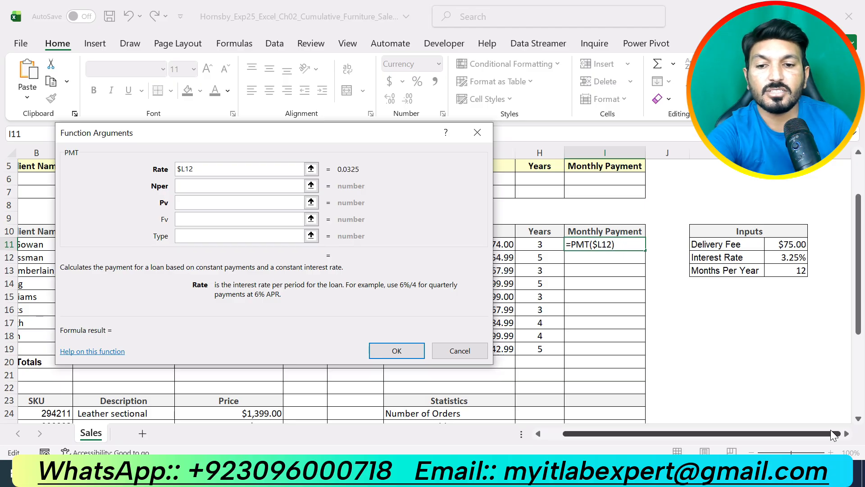
{"action": "type", "text": "$"}
{"action": "left_click", "coordinate": [266, 170]}
- Divide the Rate argument by the Months Per Year cell as an absolute reference, making it $L$12/$L$13
{"action": "type", "text": "/"}
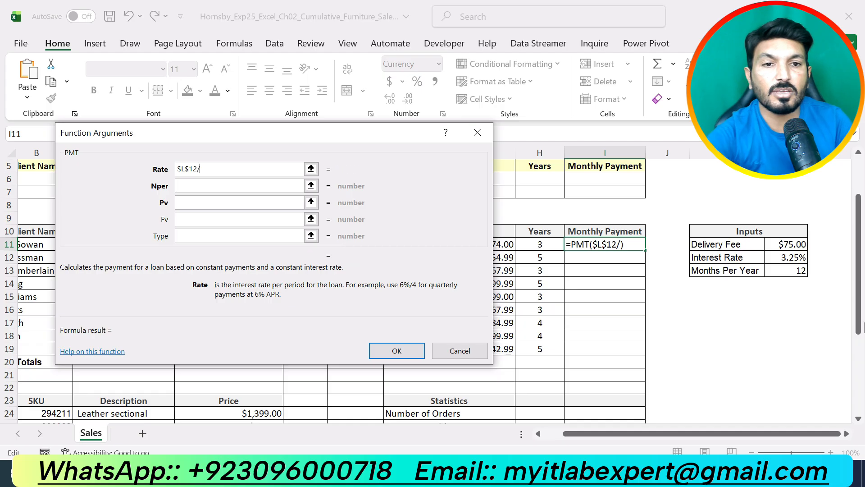
{"action": "left_click", "coordinate": [797, 270]}
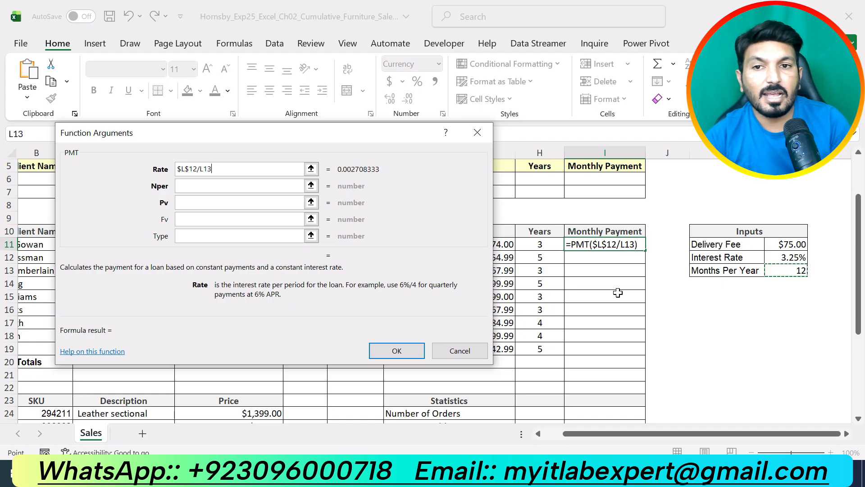
{"action": "left_click", "coordinate": [201, 169]}
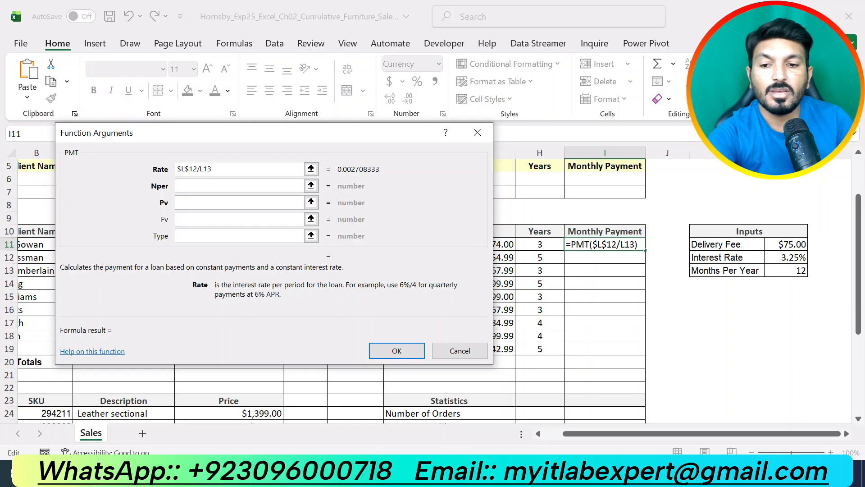
{"action": "type", "text": "#"}
{"action": "key", "text": "BackSpace"}
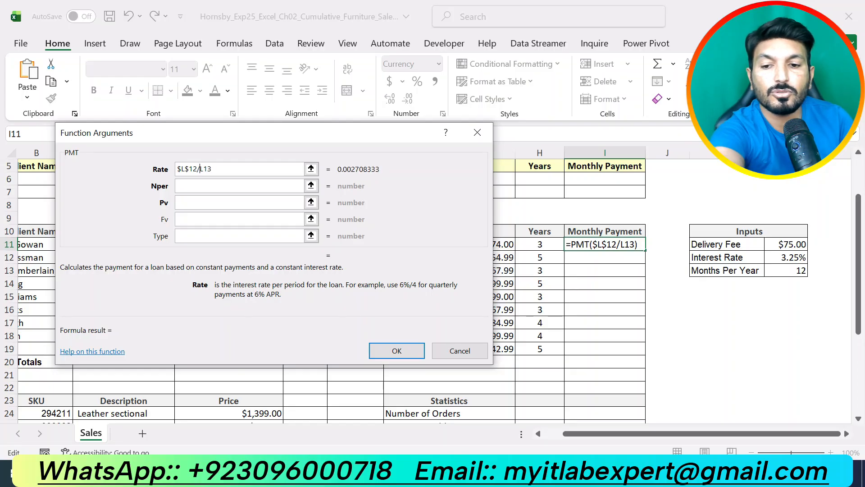
{"action": "type", "text": "$L"}
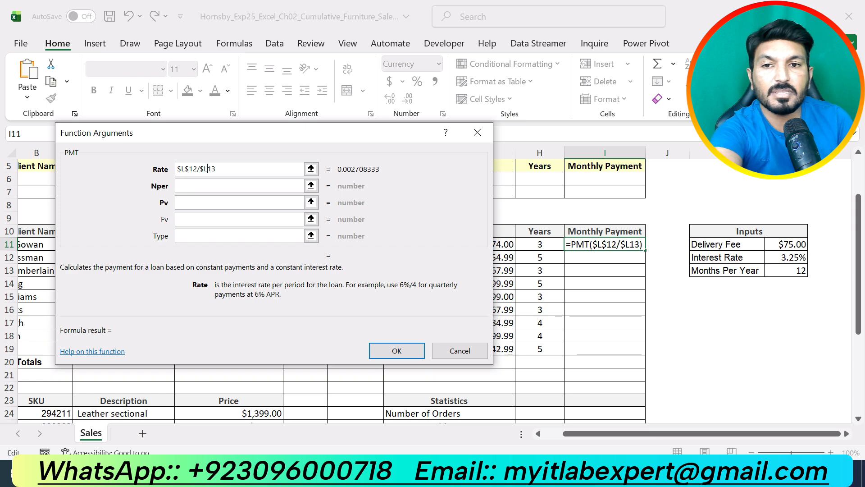
{"action": "type", "text": "$"}
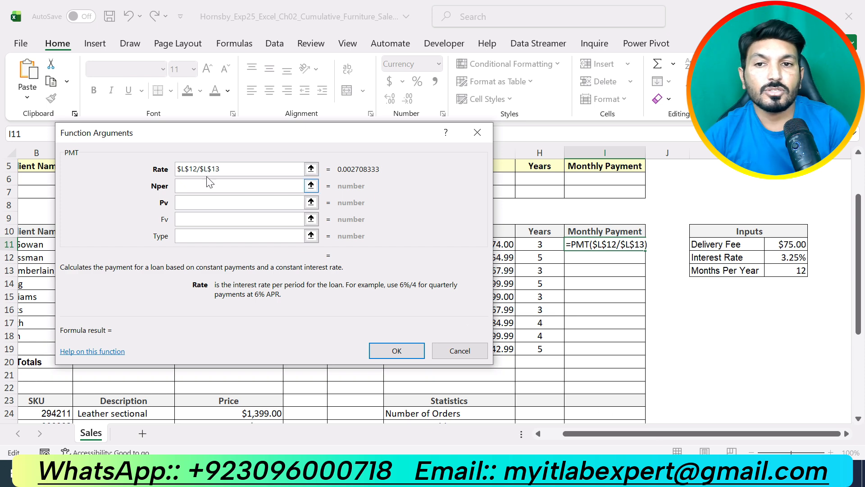
- Set the Nper argument to H11*$L$13, with the Years cell relative and the Months Per Year cell absolute
{"action": "key", "text": "Tab"}
{"action": "mouse_move", "coordinate": [385, 136]}
{"action": "left_mouse_down"}
{"action": "mouse_move", "coordinate": [307, 136]}
{"action": "mouse_move", "coordinate": [234, 152]}
{"action": "mouse_move", "coordinate": [377, 142]}
{"action": "left_mouse_up"}
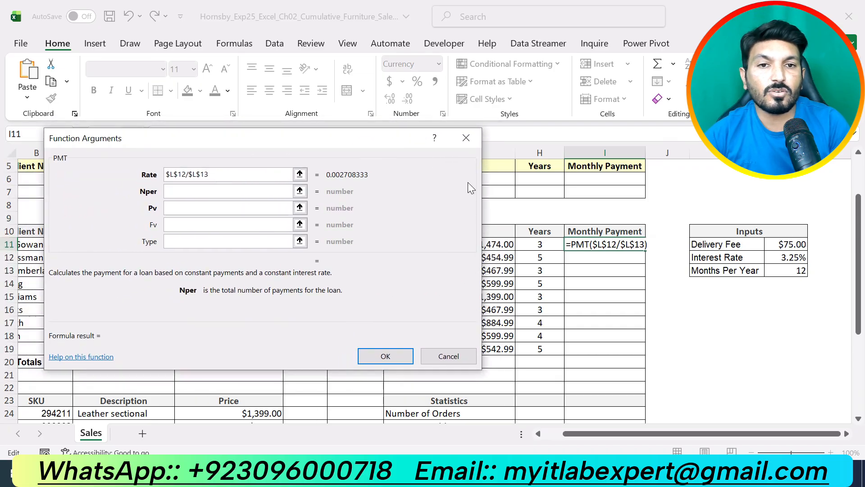
{"action": "left_click", "coordinate": [529, 242]}
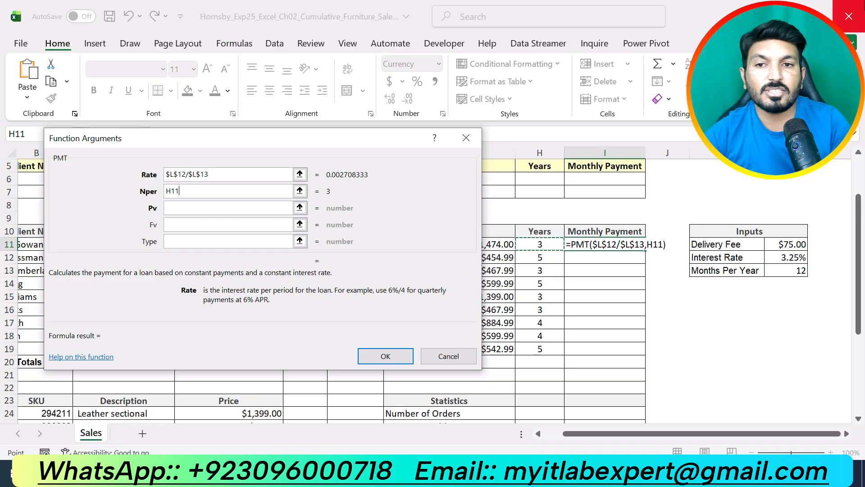
{"action": "type", "text": "*"}
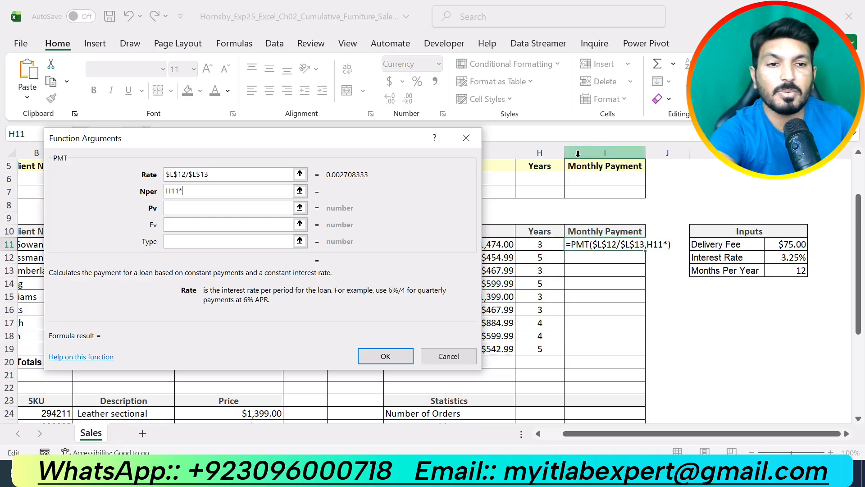
{"action": "left_click", "coordinate": [793, 271]}
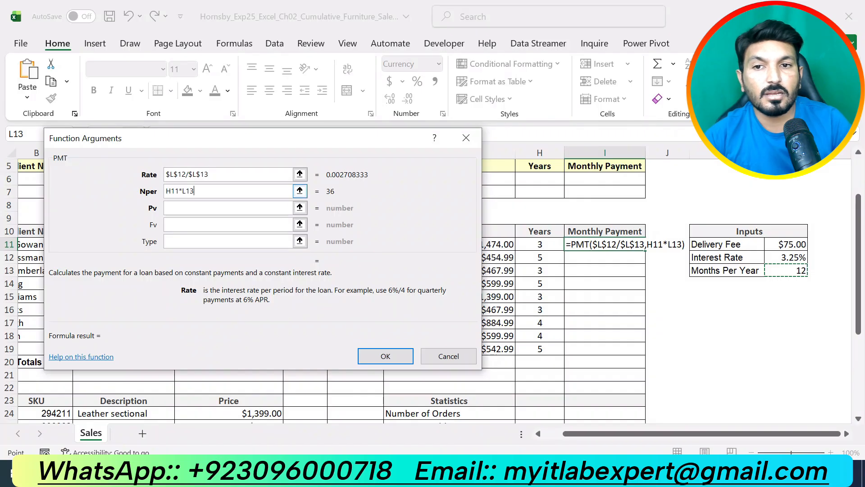
{"action": "left_click", "coordinate": [186, 191]}
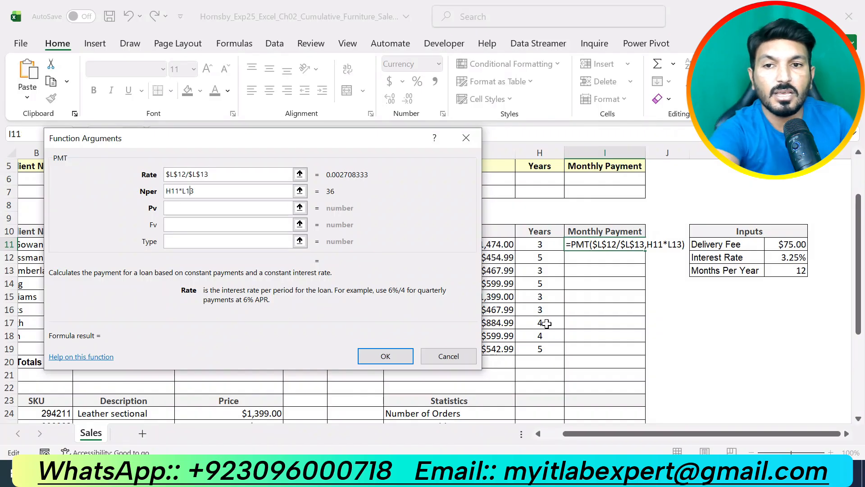
{"action": "key", "text": "Left"}
{"action": "key", "text": "Left"}
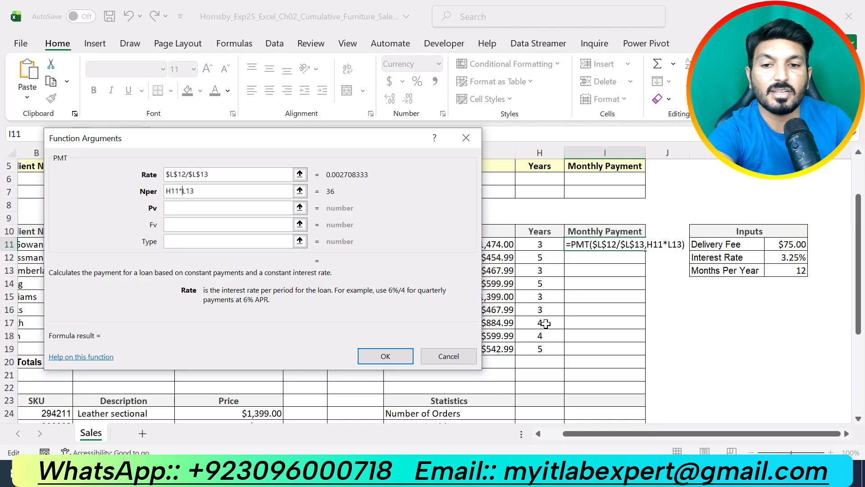
{"action": "type", "text": "$"}
{"action": "key", "text": "Right"}
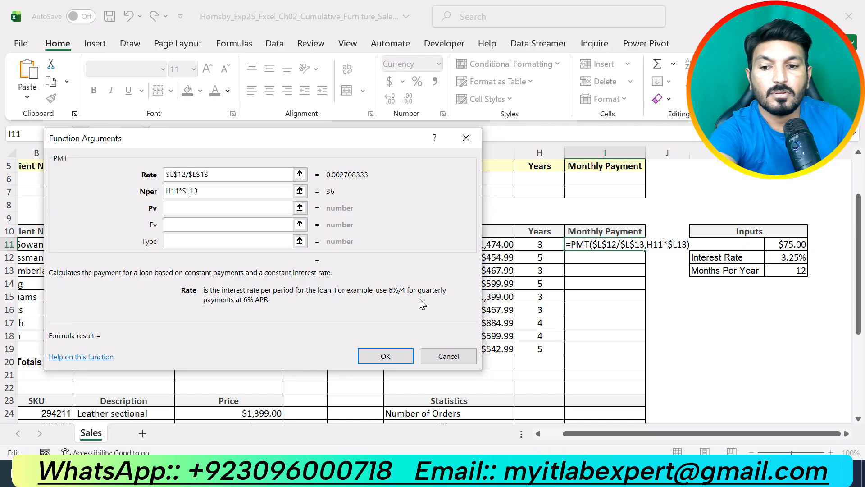
{"action": "type", "text": "$"}
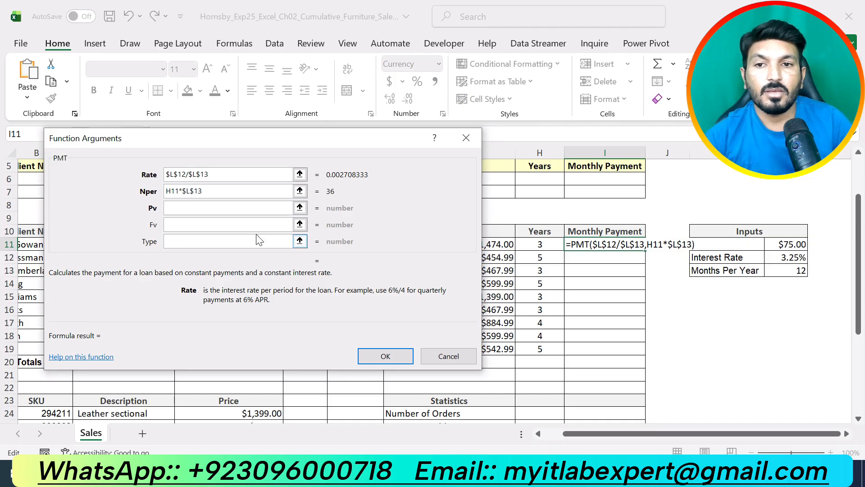
- Set the Pv argument to -G11 and insert the completed PMT function in I11
{"action": "left_click", "coordinate": [209, 207]}
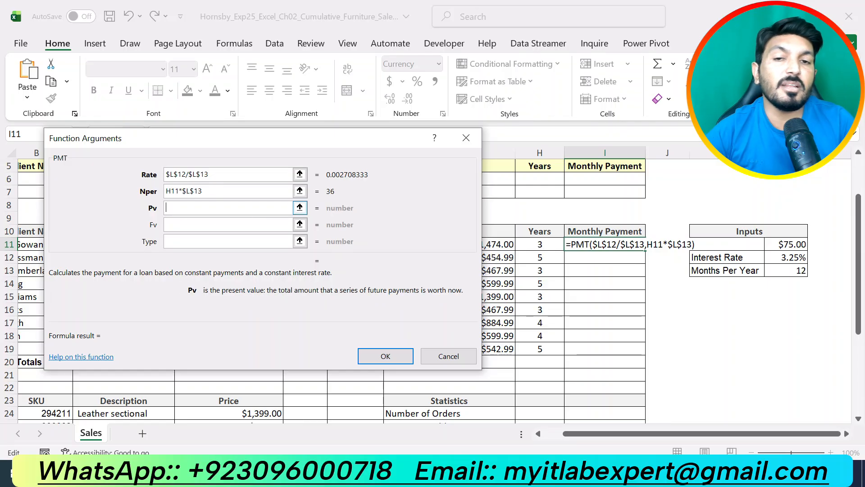
{"action": "left_click_drag", "start_coordinate": [333, 147], "coordinate": [235, 168]}
{"action": "type", "text": "-"}
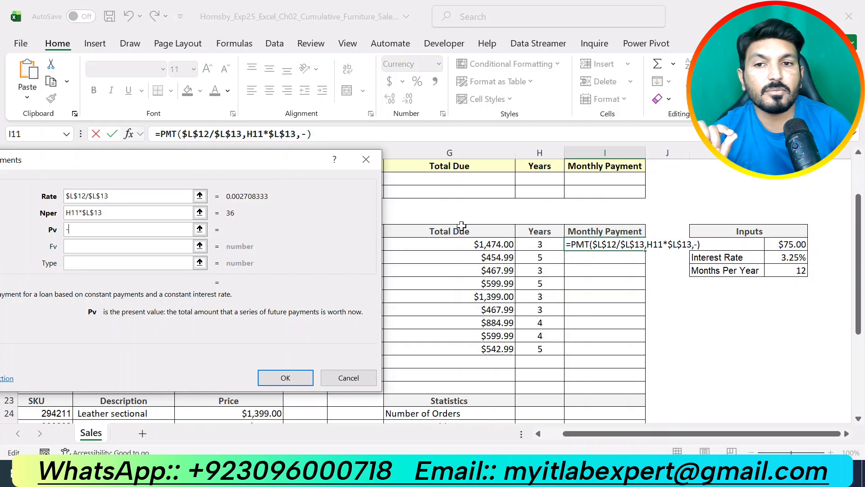
{"action": "left_click", "coordinate": [476, 244]}
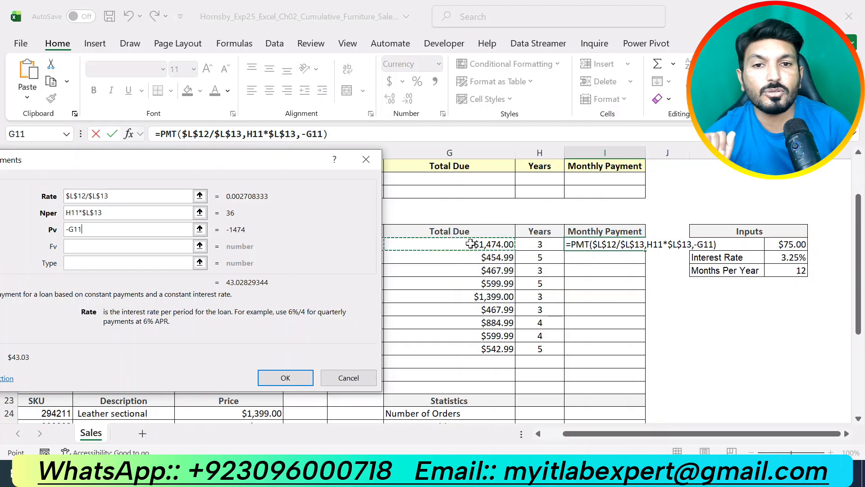
{"action": "left_click", "coordinate": [279, 374]}
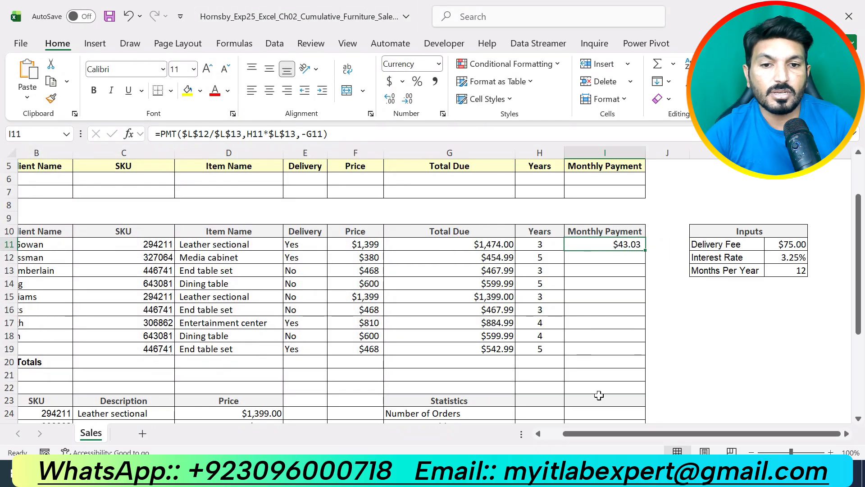
- Check instruction 9 in Word, and in Excel copy the PMT formula from I11 down through I19
{"action": "left_click", "coordinate": [477, 473]}
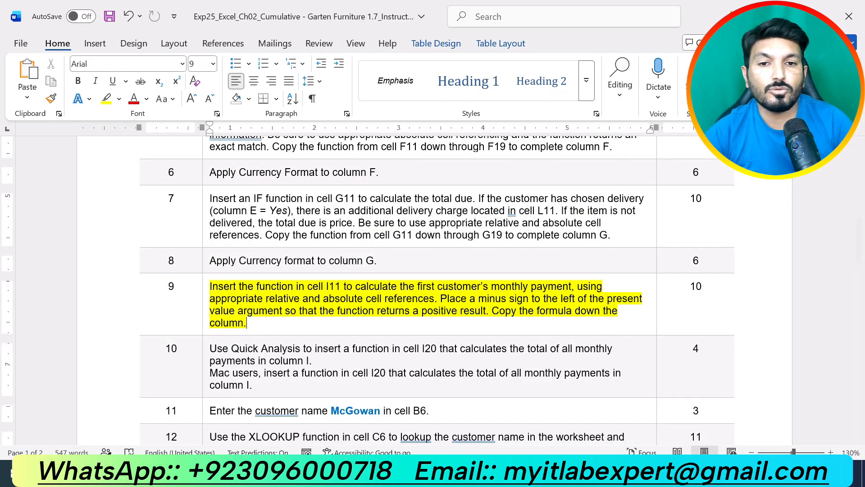
{"action": "left_click", "coordinate": [494, 473]}
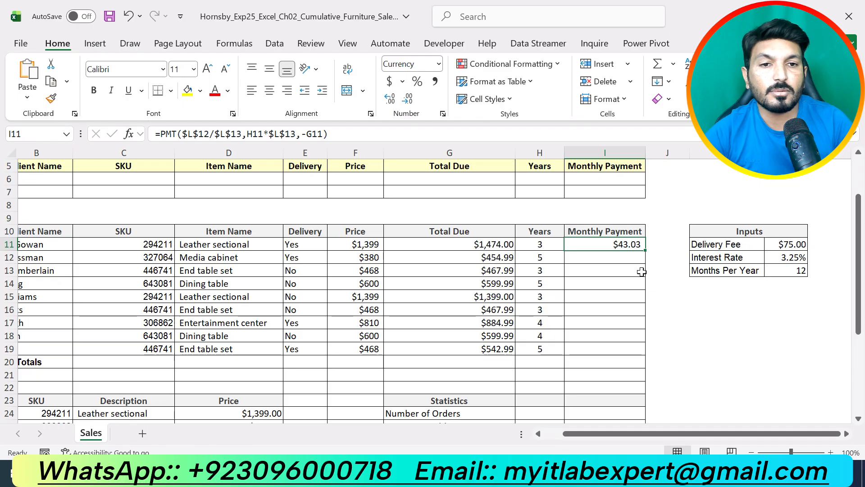
{"action": "left_click_drag", "start_coordinate": [647, 249], "coordinate": [651, 353]}
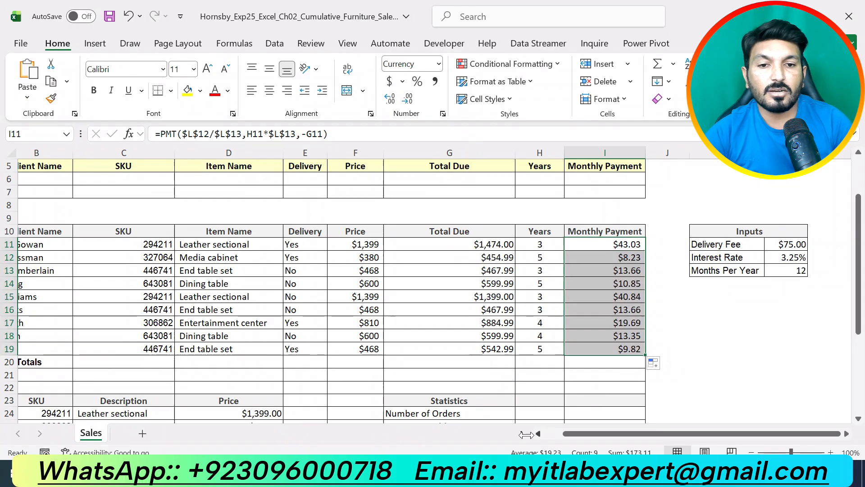
- In the Word instructions, undo the highlight on instruction 9 and highlight instruction 10 in yellow
{"action": "key", "text": "alt+Tab"}
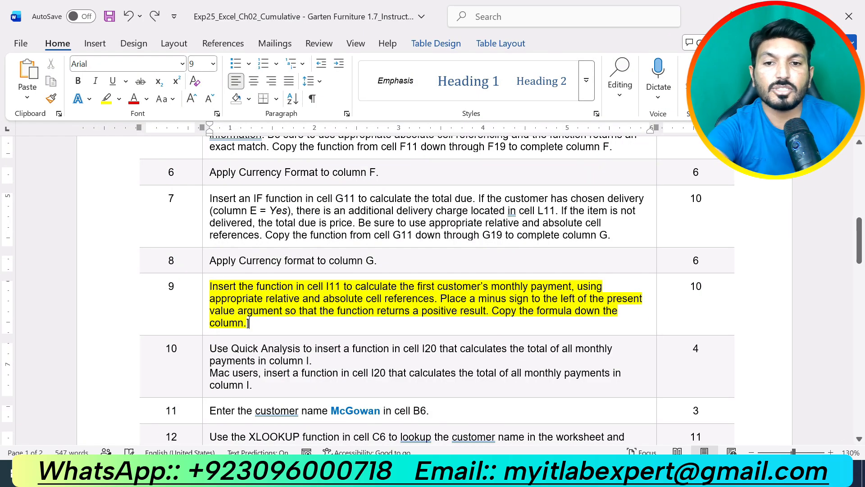
{"action": "key", "text": "ctrl+z"}
{"action": "scroll", "coordinate": [345, 292], "scroll_direction": "down", "scroll_amount": 2}
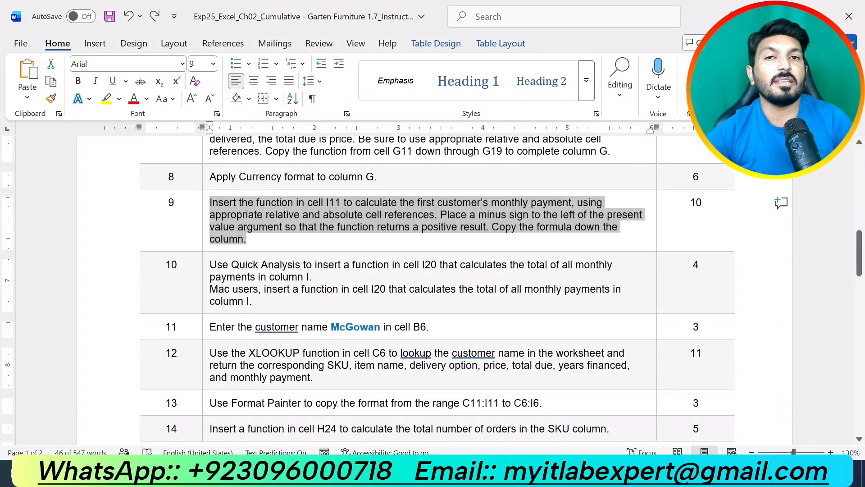
{"action": "left_click_drag", "start_coordinate": [276, 303], "coordinate": [212, 266]}
{"action": "left_click", "coordinate": [283, 244]}
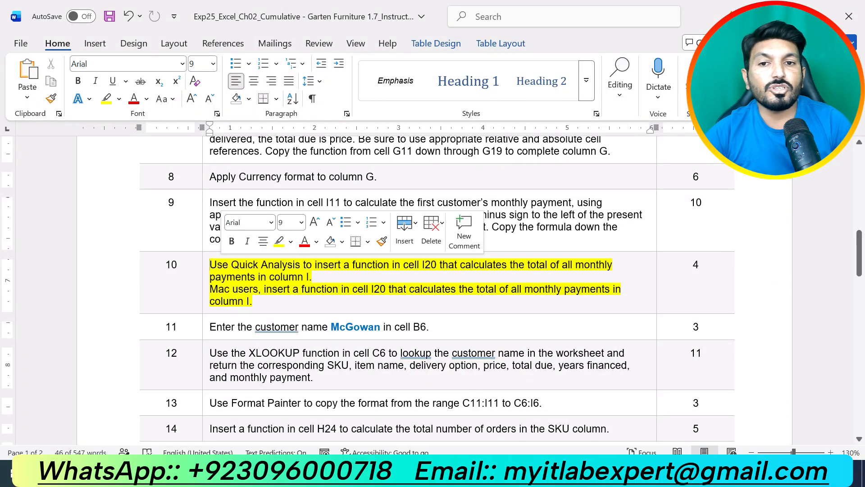
{"action": "left_click", "coordinate": [287, 287]}
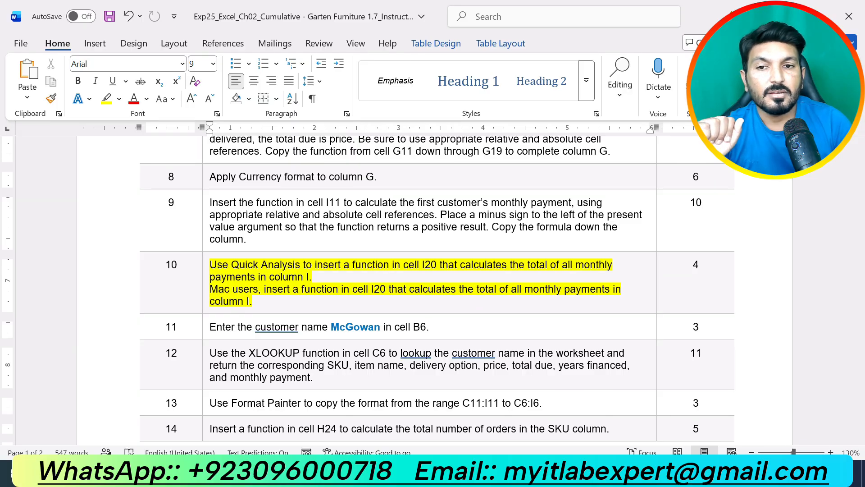
- In Excel, total the monthly payments in cell I20 with =SUM(I11:I19)
{"action": "key", "text": "alt+Tab"}
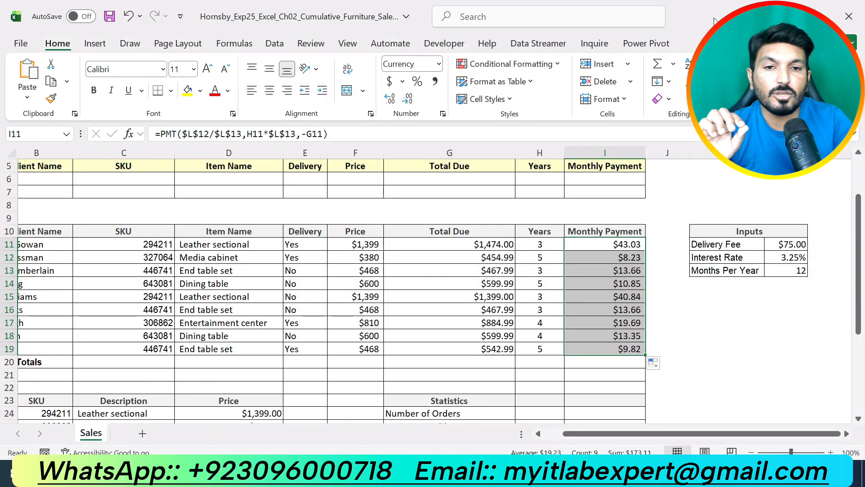
{"action": "left_click", "coordinate": [600, 361]}
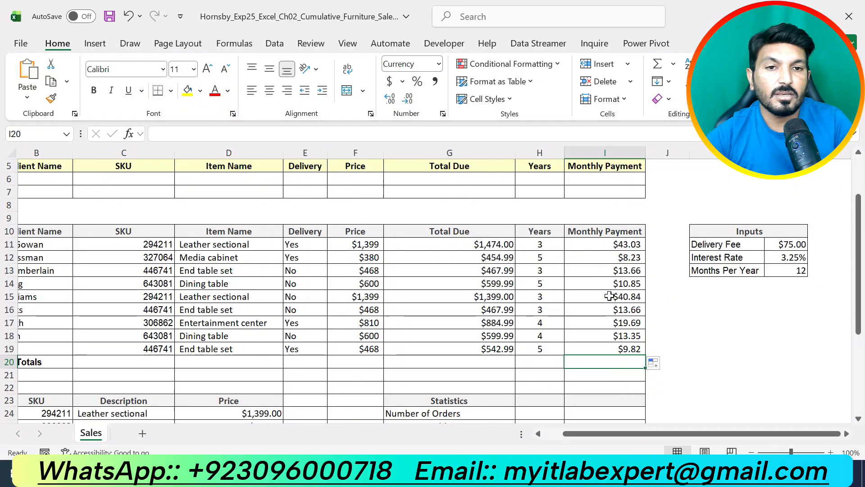
{"action": "type", "text": "=SU"}
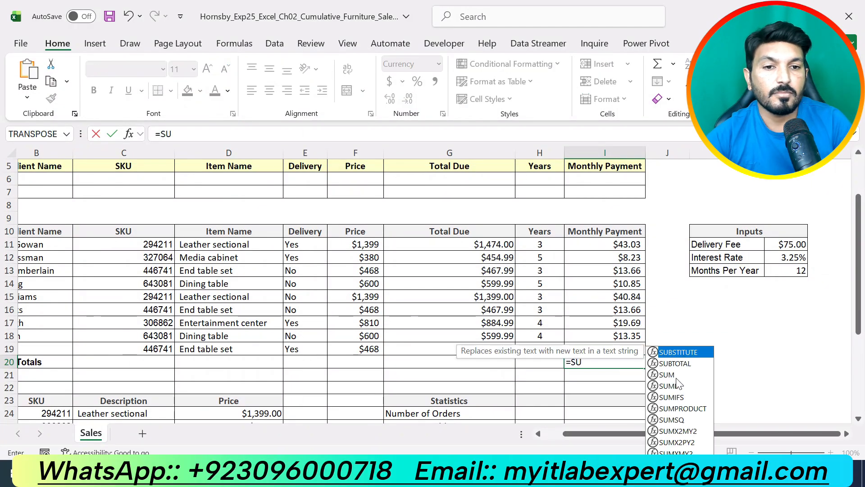
{"action": "double_click", "coordinate": [676, 375]}
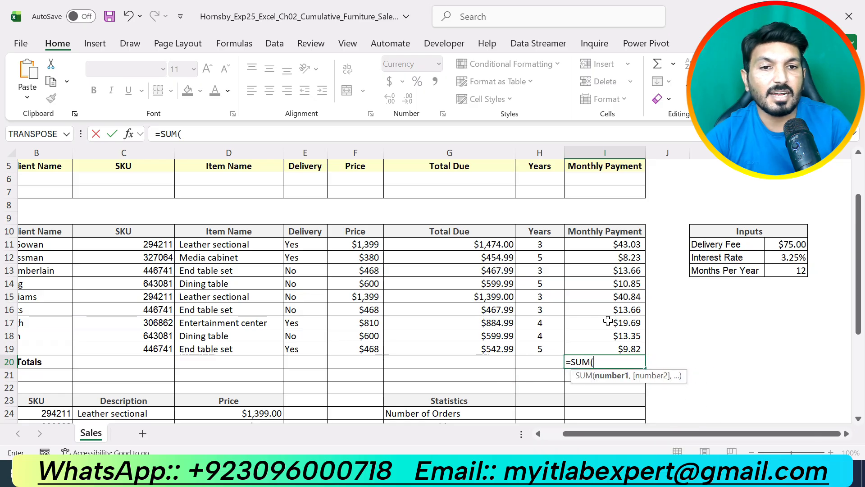
{"action": "left_click", "coordinate": [612, 245]}
{"action": "left_click_drag", "start_coordinate": [612, 245], "coordinate": [626, 346]}
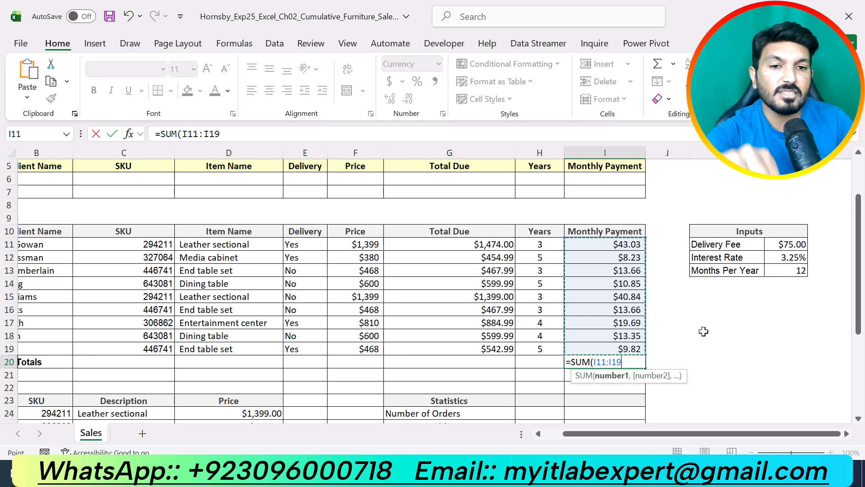
{"action": "key", "text": "Return"}
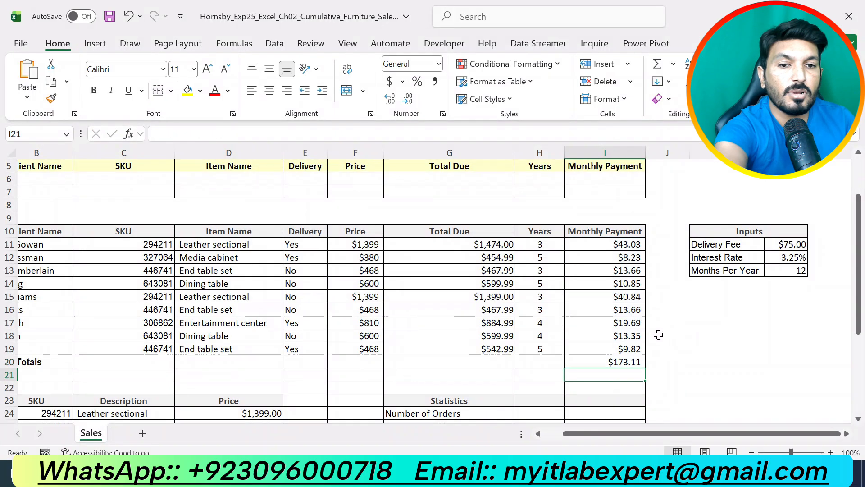
{"action": "left_click", "coordinate": [608, 363]}
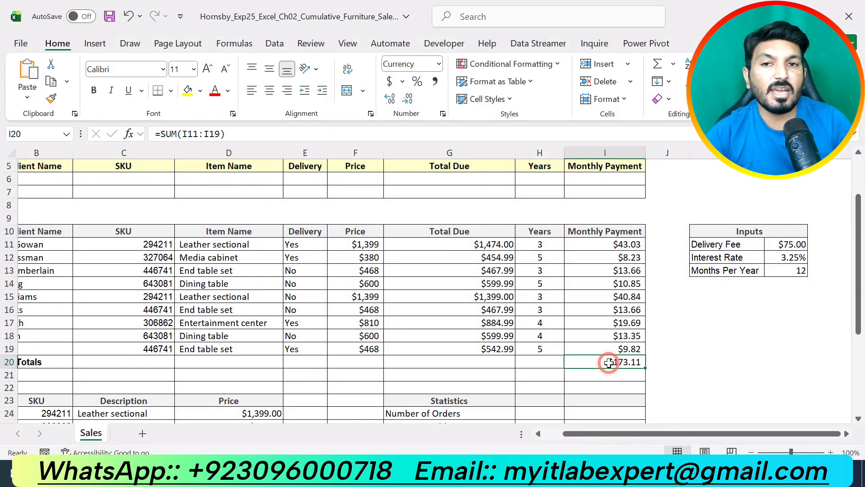